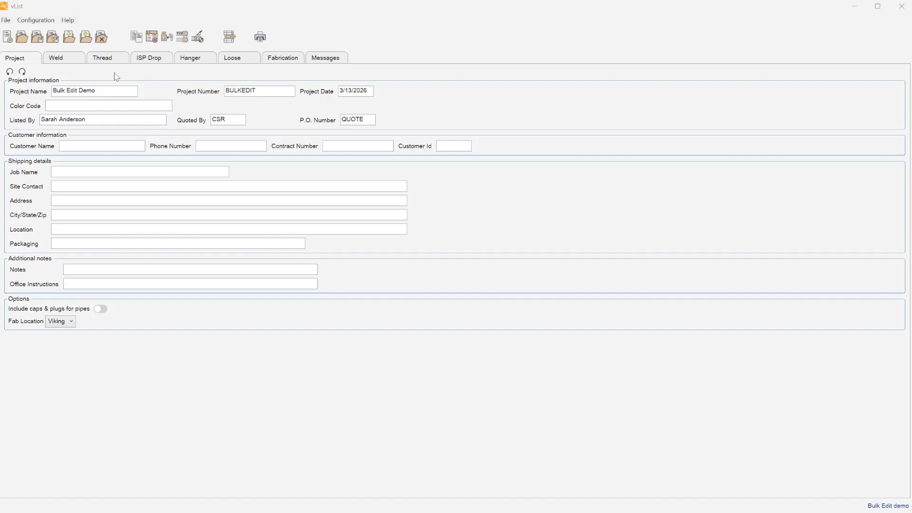
# Switch from the Project form to the Weld page to list weld lines CM1–CM3.
pyautogui.click(66, 60)
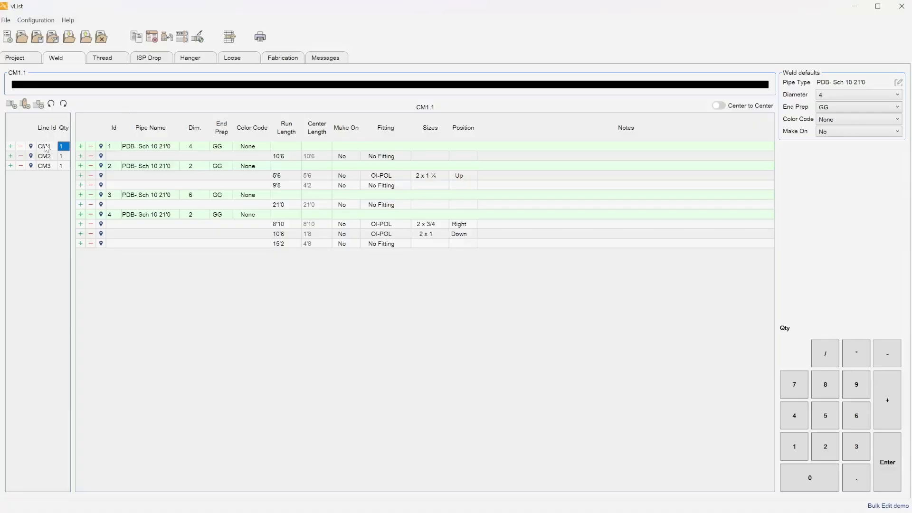
# Start a Bulk Change of the weld line labels from line CM1's context menu.
pyautogui.rightClick(46, 148)
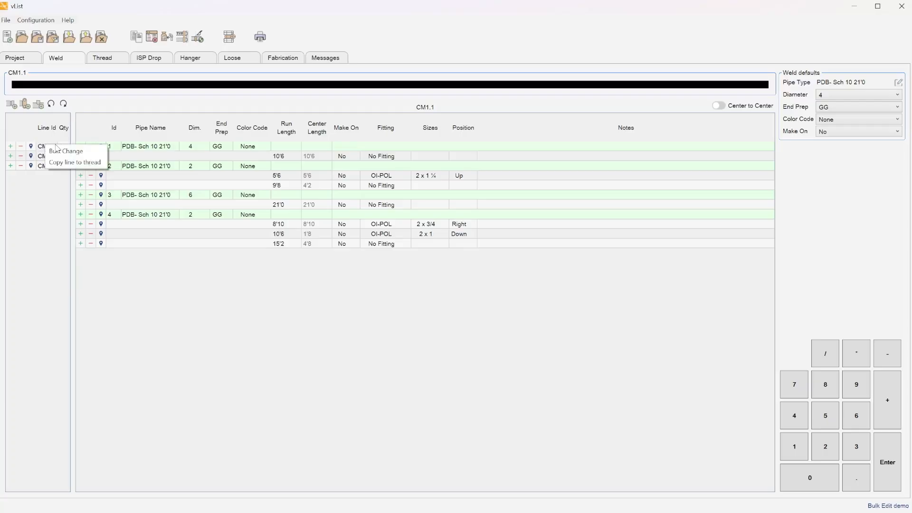
pyautogui.click(33, 267)
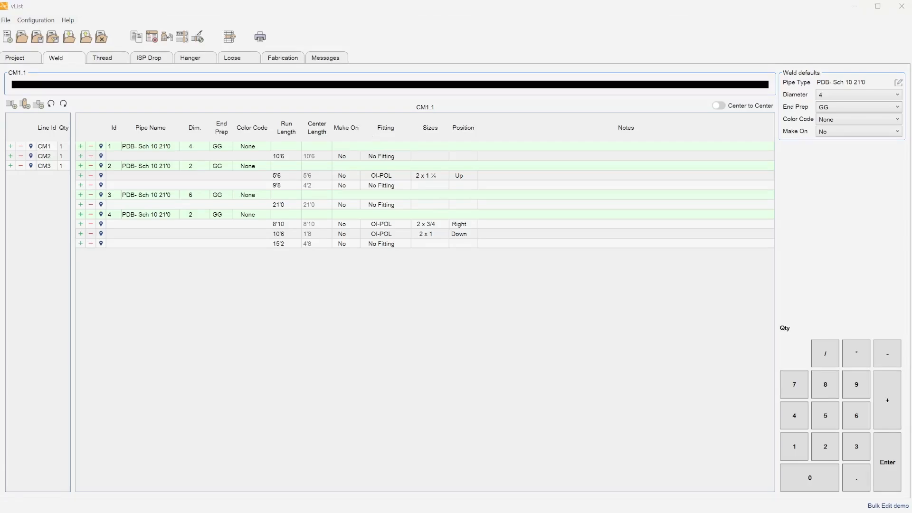
pyautogui.rightClick(44, 147)
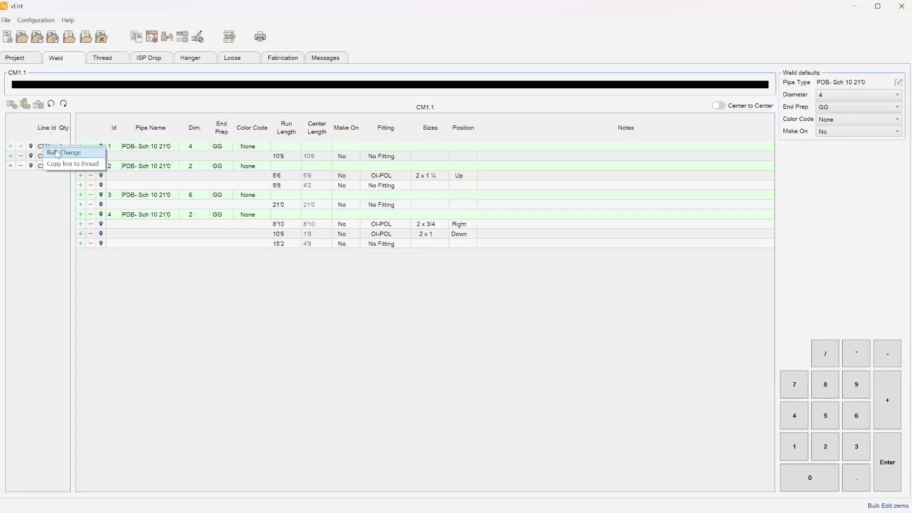
pyautogui.click(57, 152)
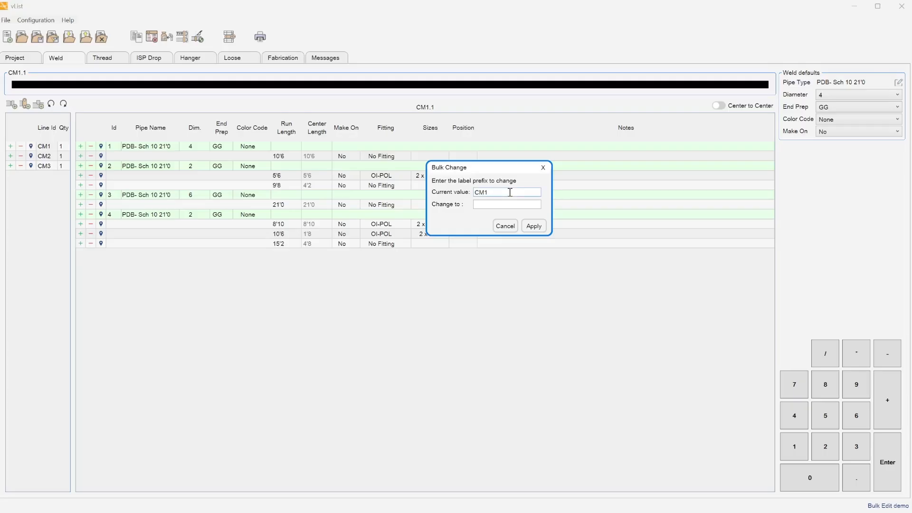
# Replace the weld line prefix CM with M- so the lines become M-1, M-2, M-3.
pyautogui.press('BackSpace')
pyautogui.click(482, 204)
pyautogui.write('M-')
pyautogui.click(532, 227)
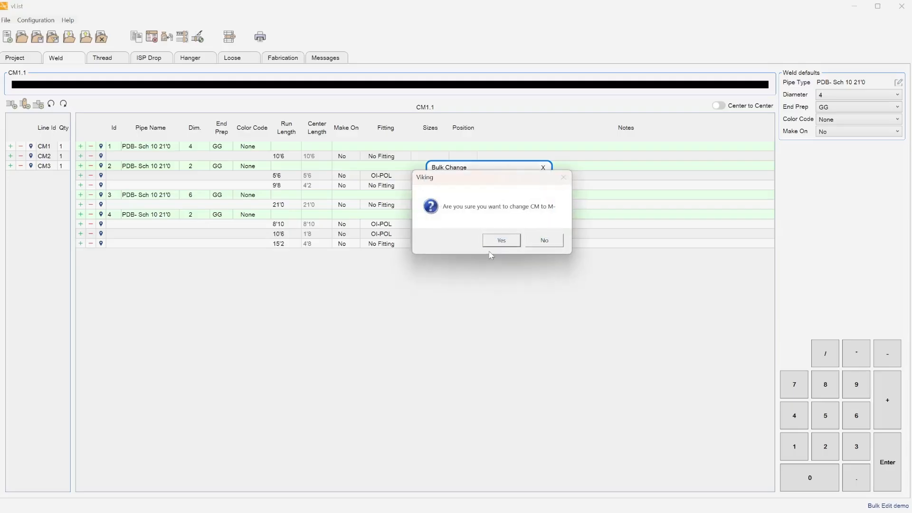
pyautogui.click(489, 242)
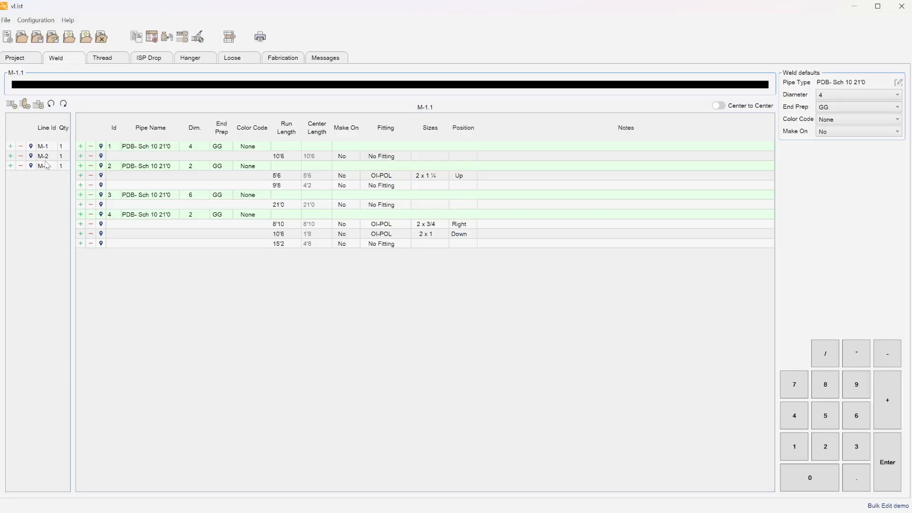
pyautogui.rightClick(66, 148)
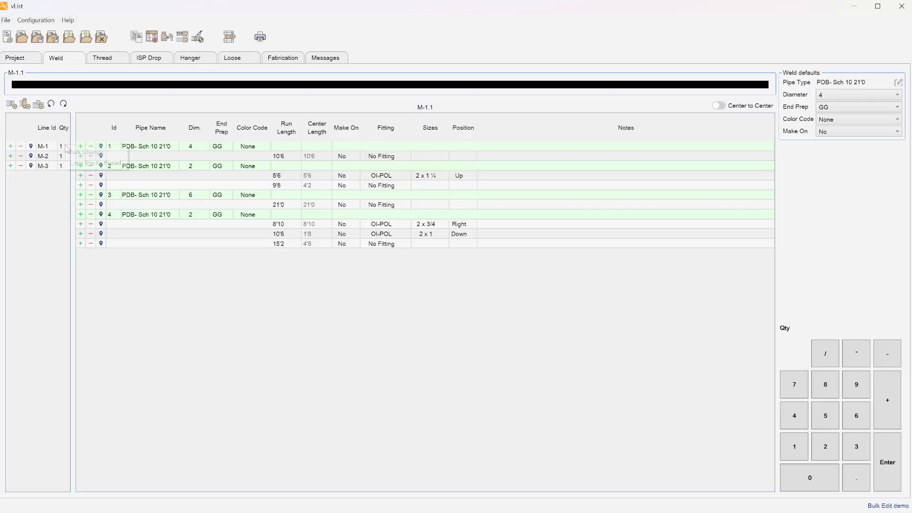
pyautogui.click(76, 153)
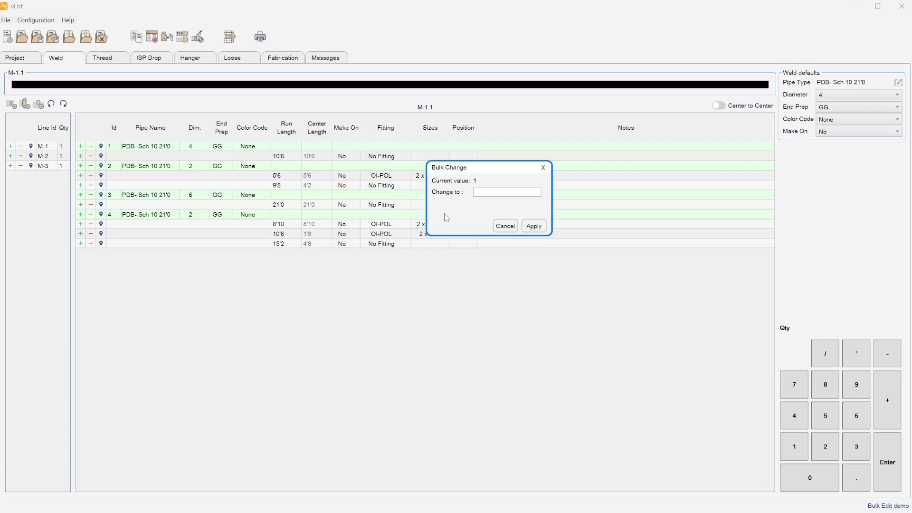
pyautogui.click(510, 227)
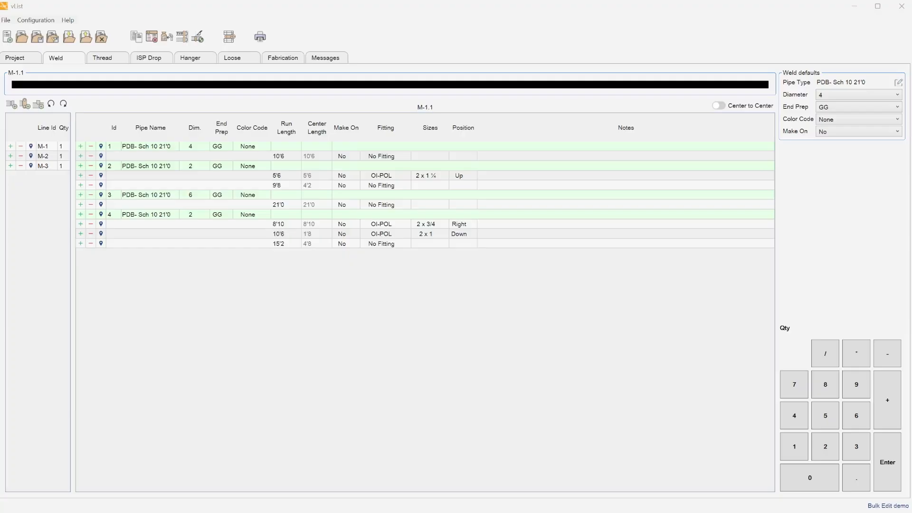
pyautogui.click(247, 147)
# Bulk change the color code of the four M-1.1 PDB- Sch 10 21'0 pipes from None to Blue.
pyautogui.rightClick(247, 148)
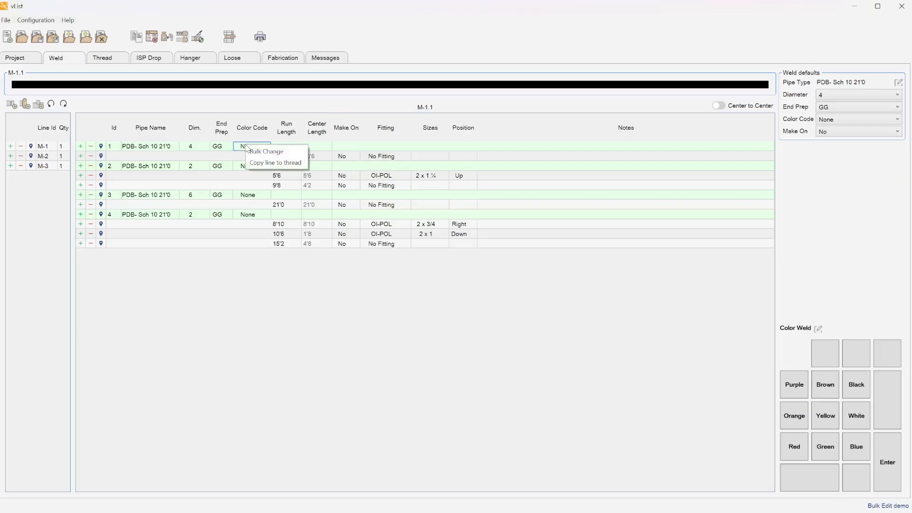
pyautogui.click(271, 151)
pyautogui.click(484, 192)
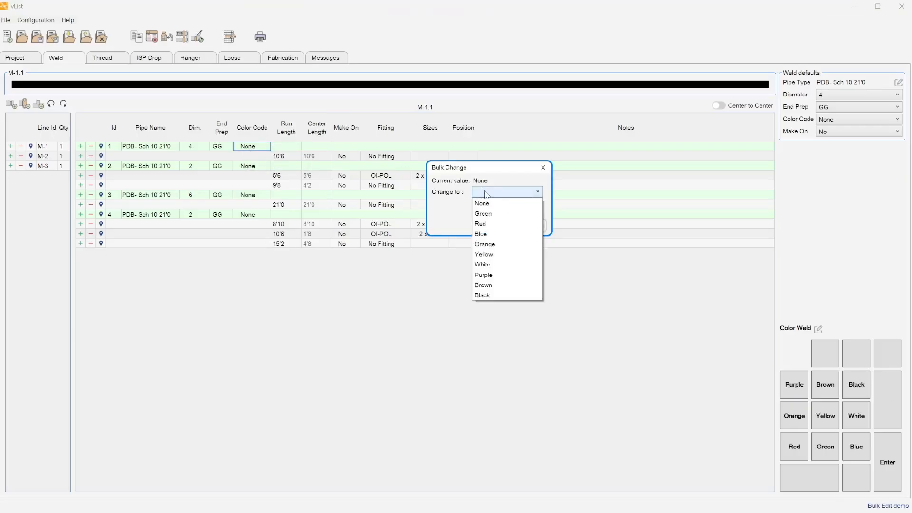
pyautogui.click(499, 234)
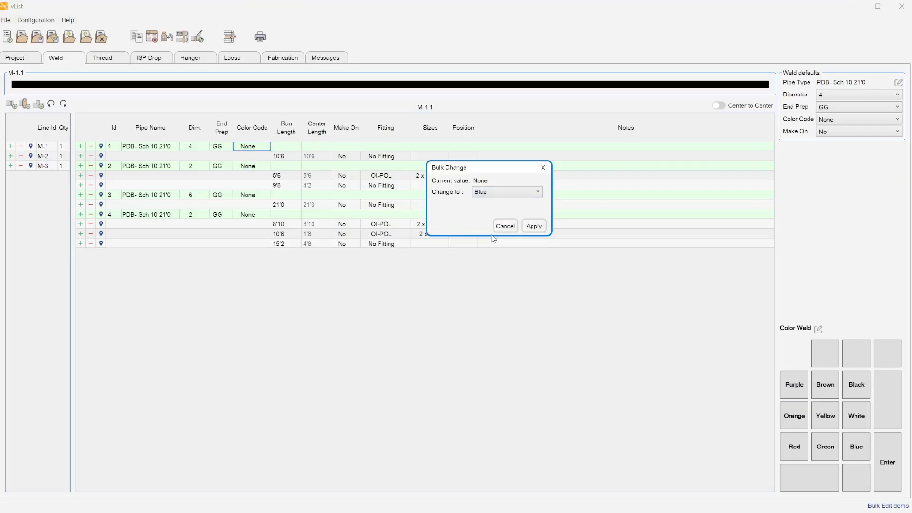
pyautogui.click(532, 226)
pyautogui.click(504, 238)
pyautogui.click(505, 226)
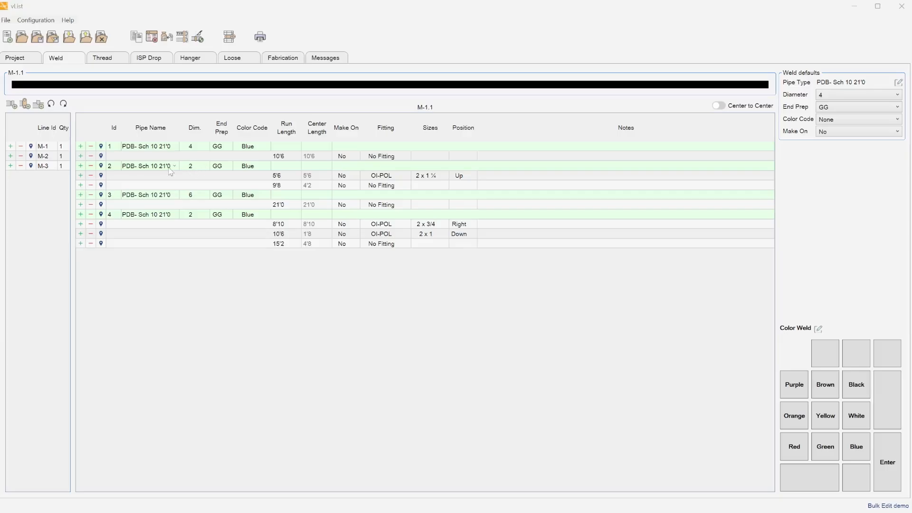
pyautogui.rightClick(148, 170)
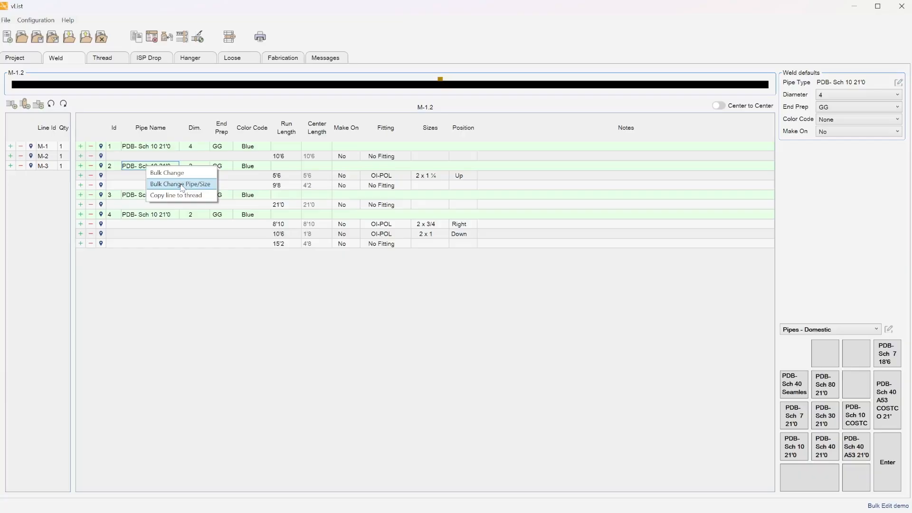
# Switch the 2" PDB- Sch 10 21'0 pipes to Pipes - Domestic PDB- Sch 40 A53 21'0.
pyautogui.click(181, 185)
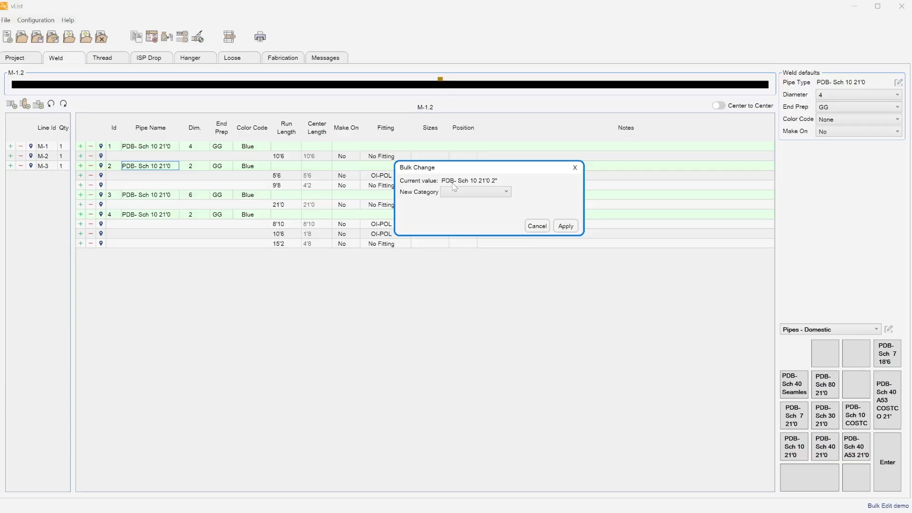
pyautogui.click(483, 193)
pyautogui.click(489, 203)
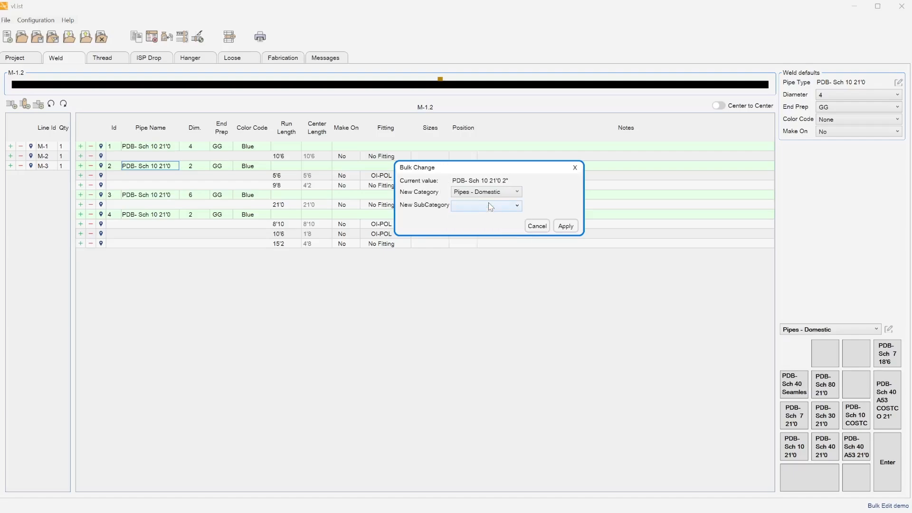
pyautogui.click(476, 206)
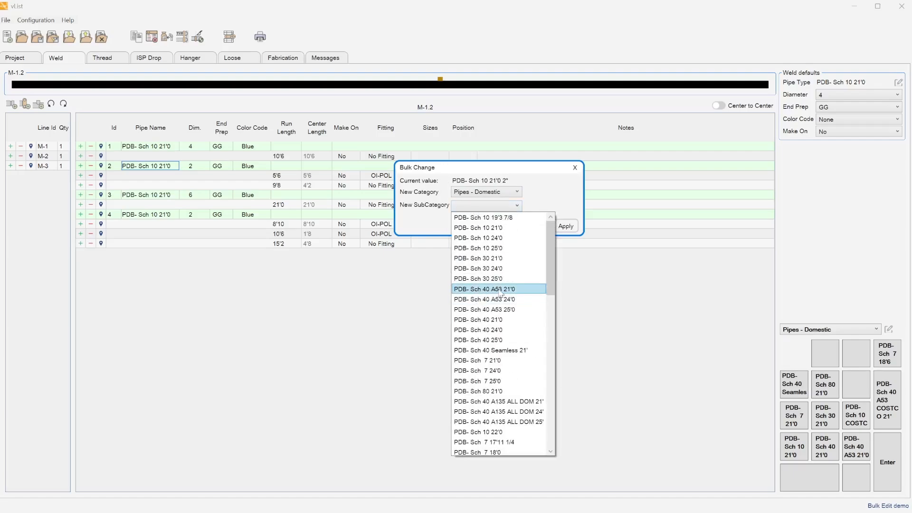
pyautogui.click(496, 290)
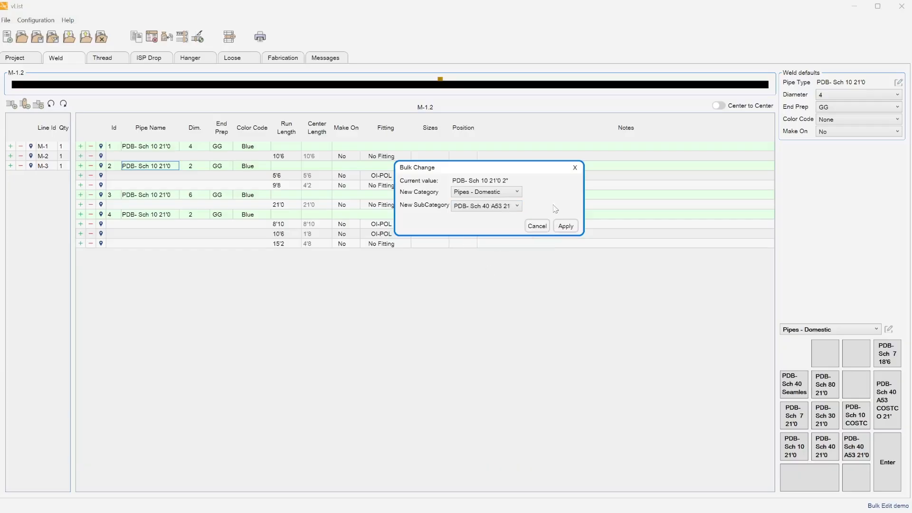
pyautogui.click(565, 226)
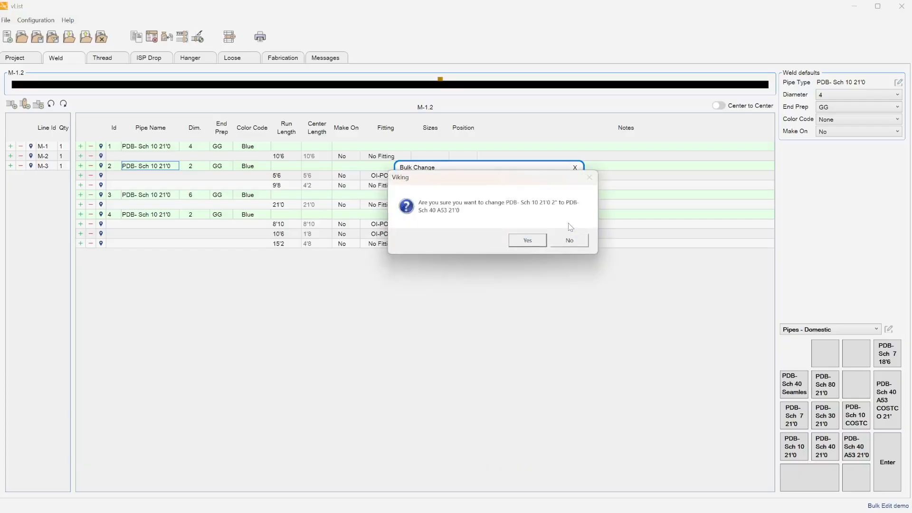
pyautogui.click(527, 241)
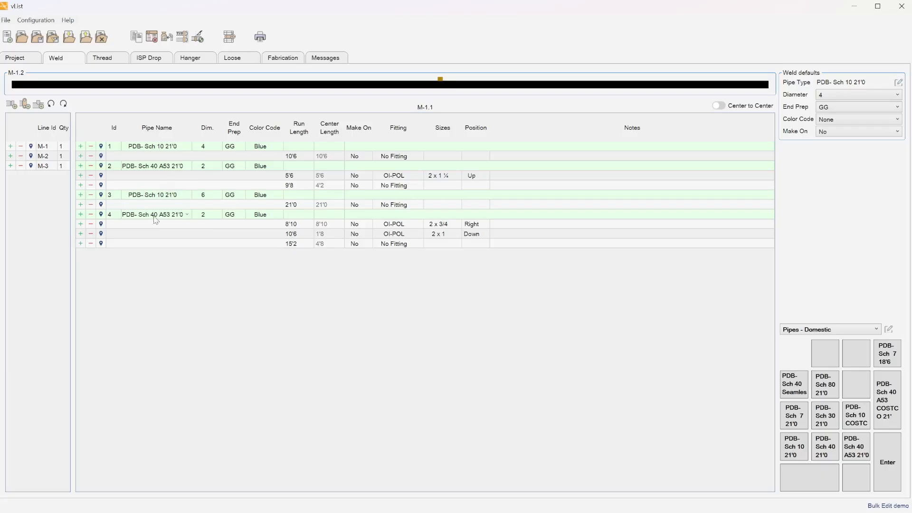
# Review lines M-2, M-3 and M-1, ending on M-2.1 with its five outlet runs.
pyautogui.click(50, 159)
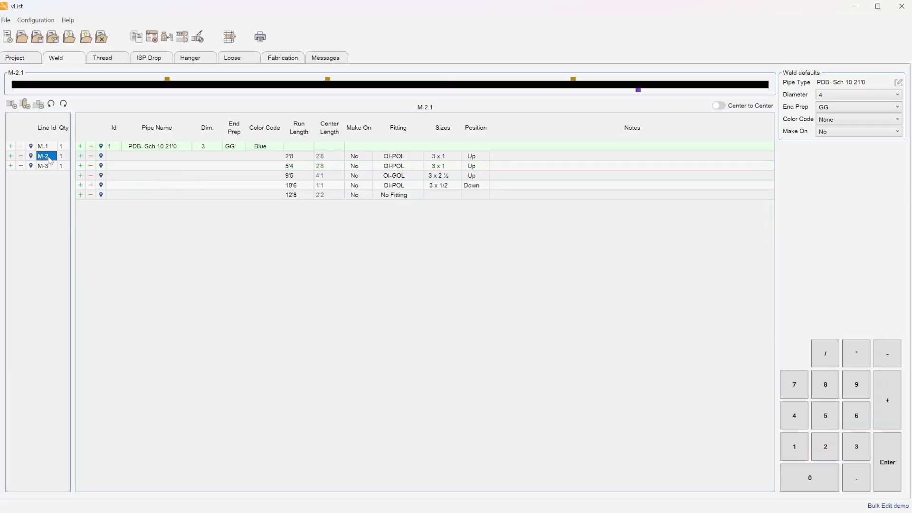
pyautogui.click(43, 166)
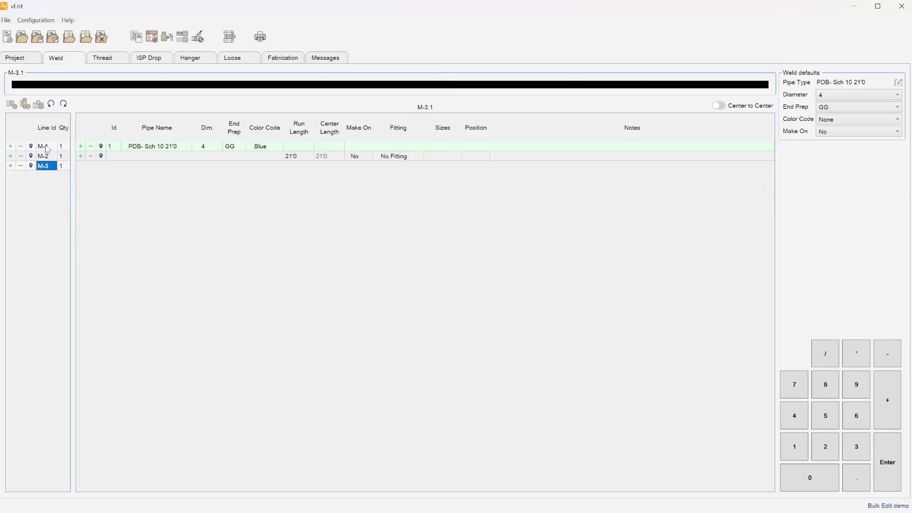
pyautogui.click(46, 146)
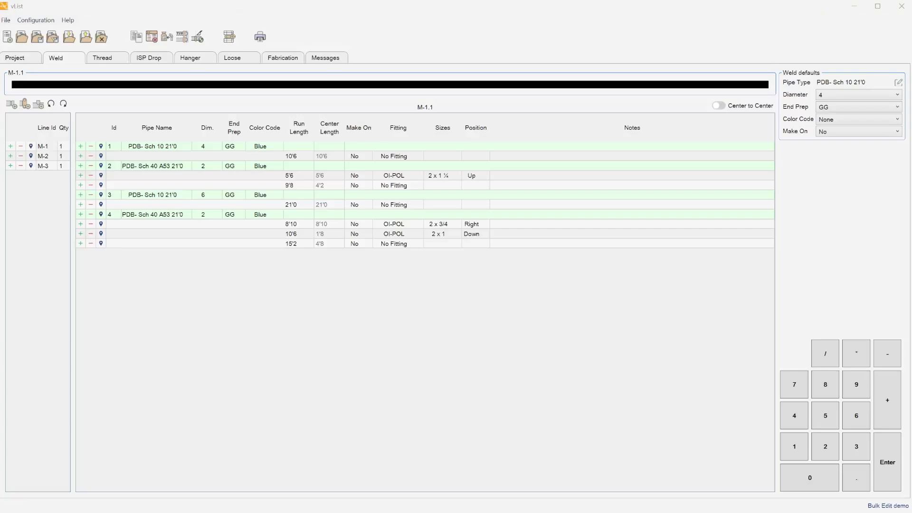
pyautogui.click(46, 156)
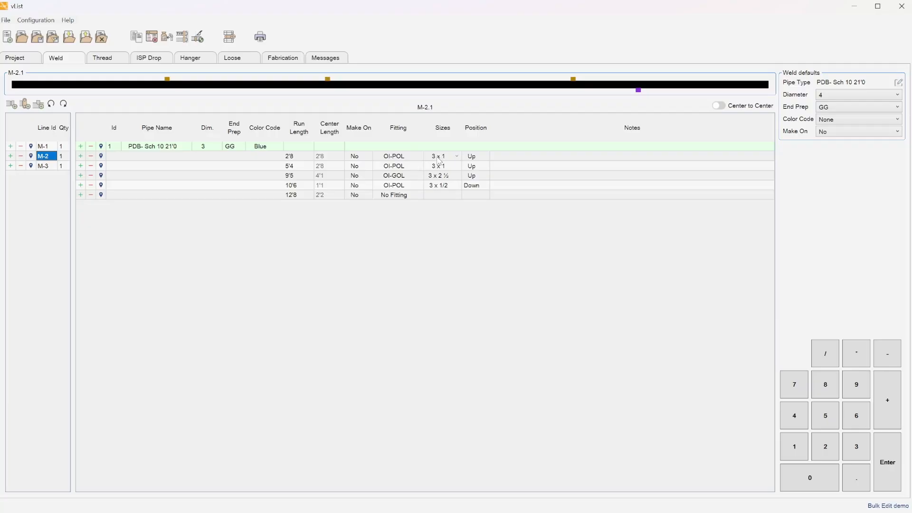
# Replace the 3 x 1 OI-POL outlets on line M-2 with Outlets Imported Insta Seal.
pyautogui.rightClick(404, 157)
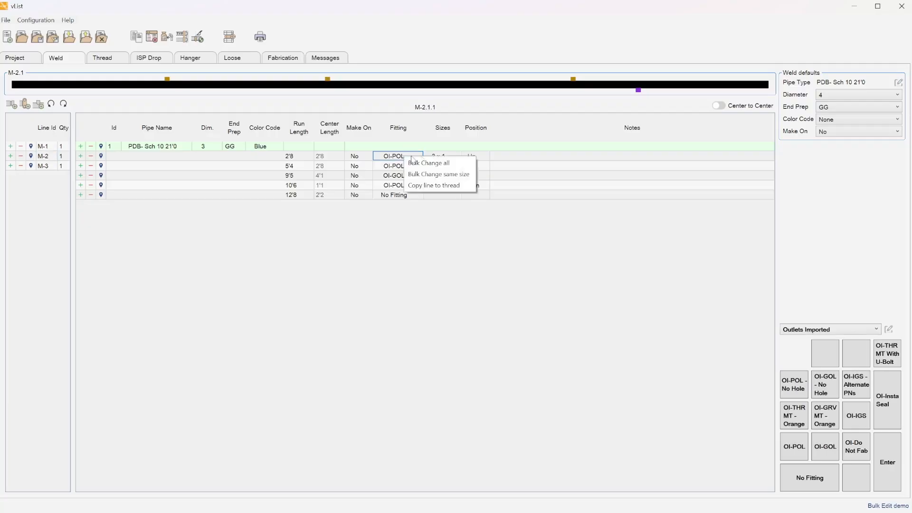
pyautogui.click(437, 175)
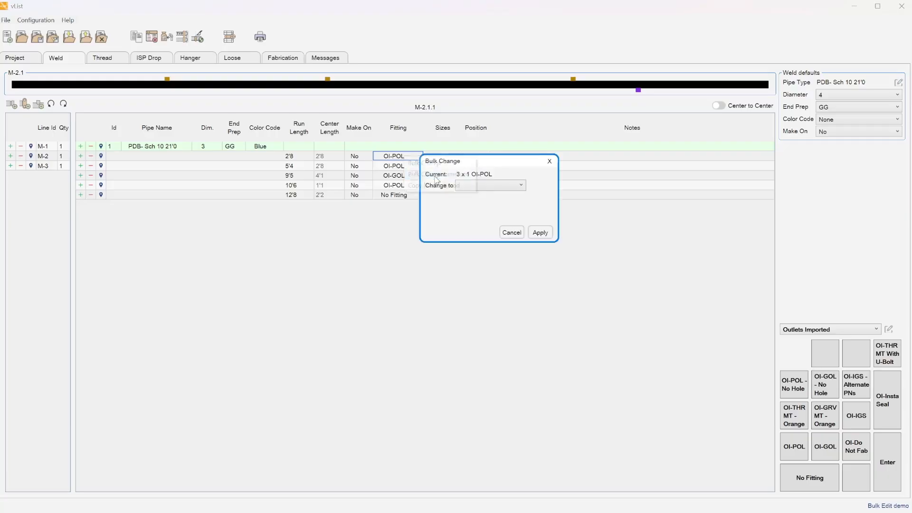
pyautogui.moveTo(503, 173); pyautogui.dragTo(497, 228)
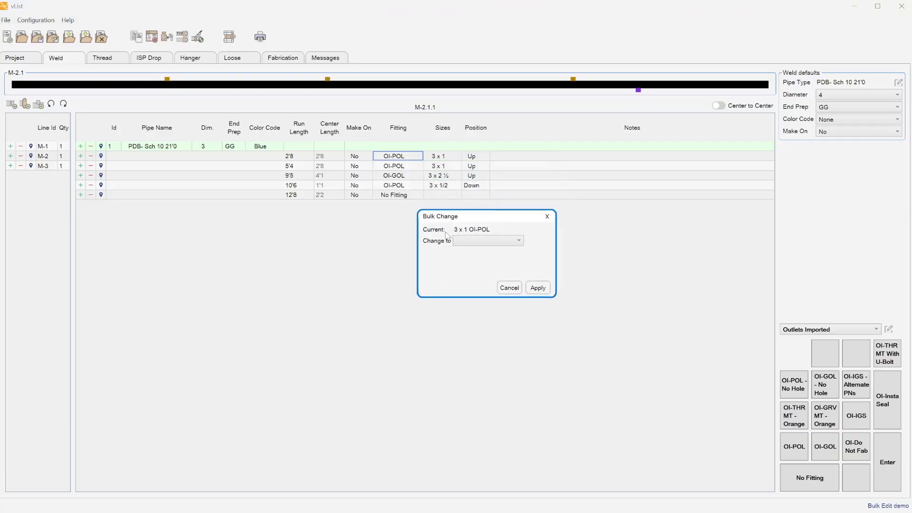
pyautogui.click(473, 244)
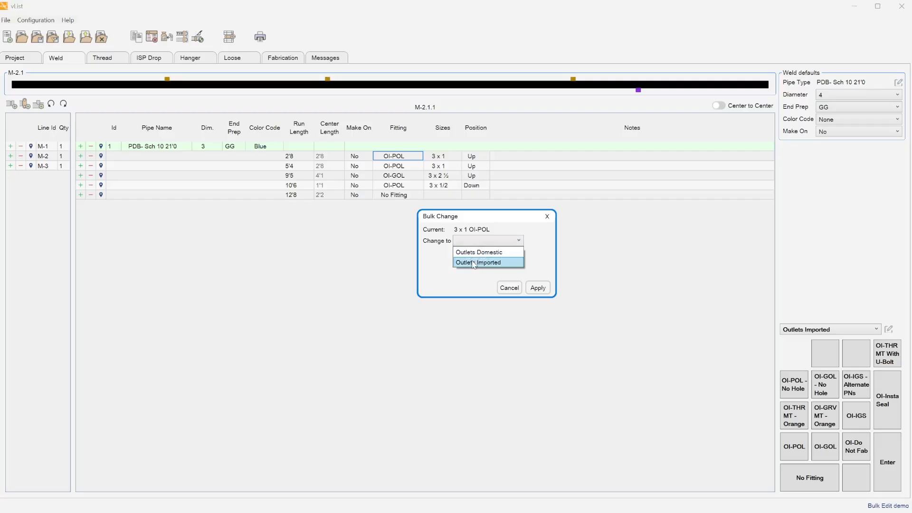
pyautogui.click(473, 263)
pyautogui.click(487, 256)
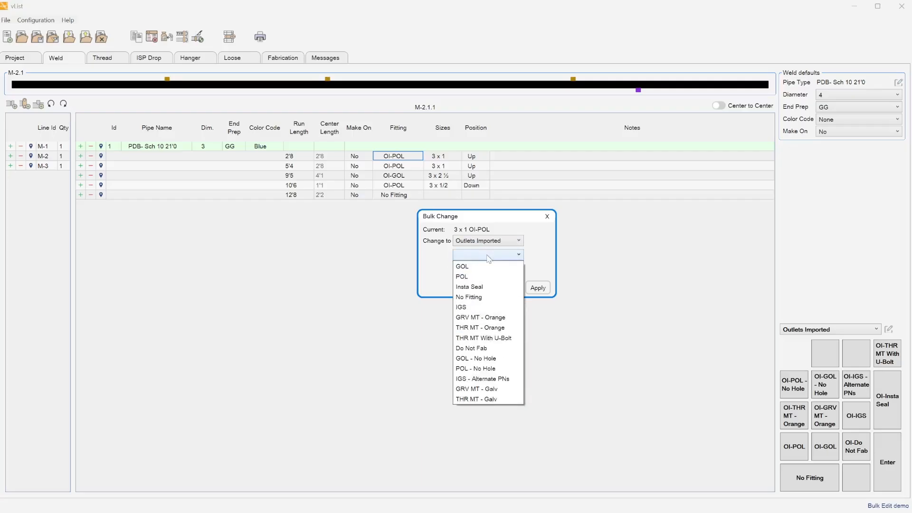
pyautogui.click(482, 288)
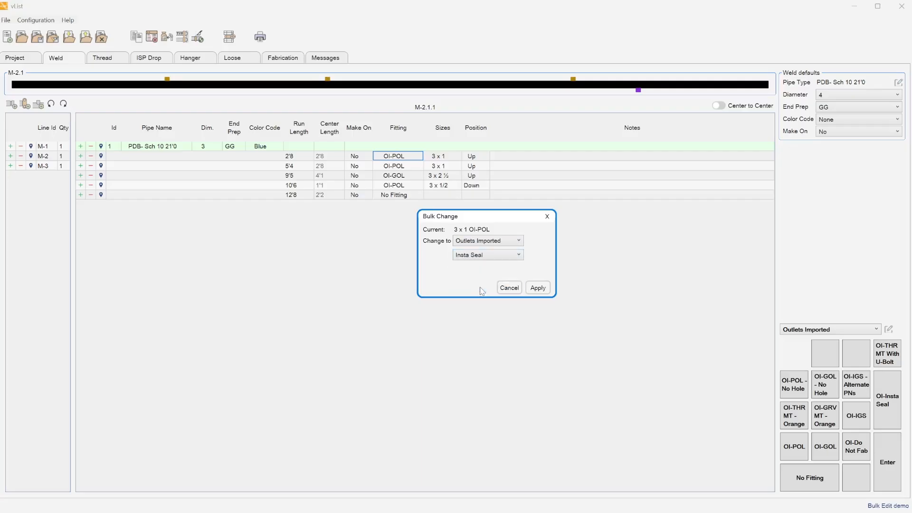
pyautogui.click(538, 288)
pyautogui.click(521, 241)
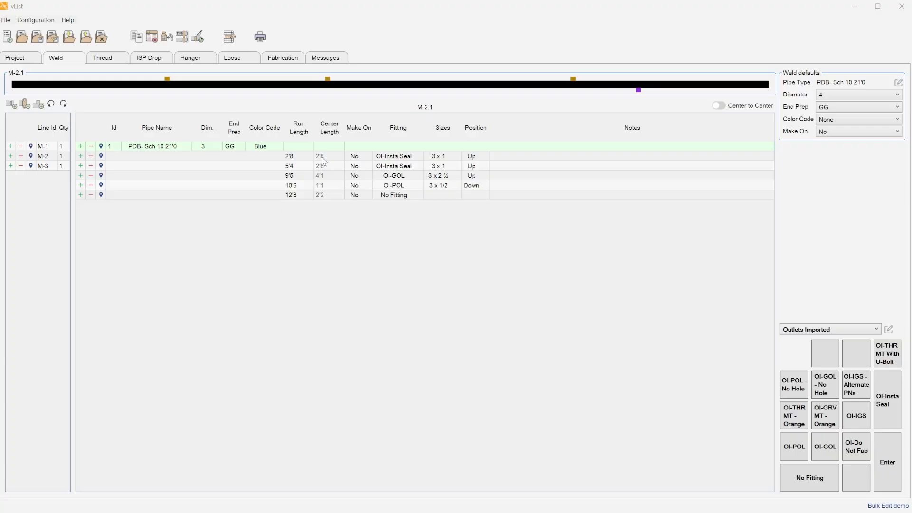
# Check row 1's run length, Make On and note cells unchanged, then show the Thread sheet for BL1.1.
pyautogui.click(295, 158)
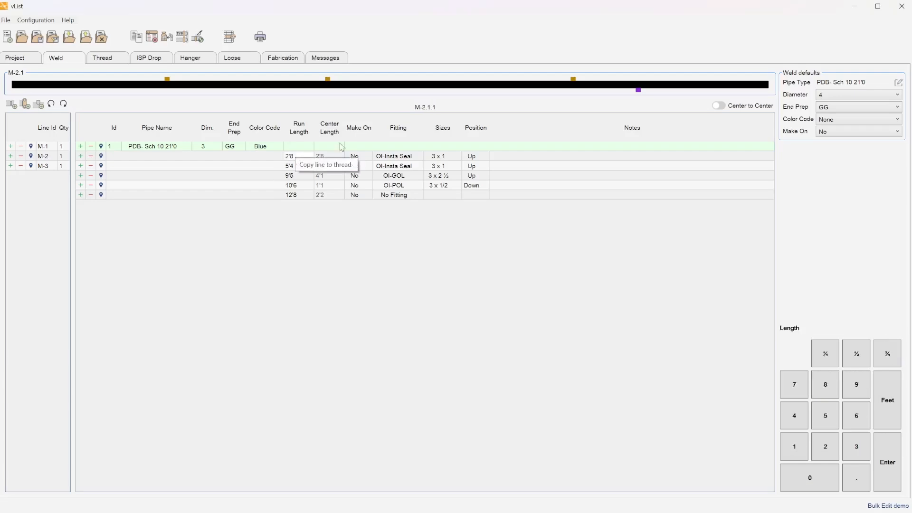
pyautogui.click(284, 289)
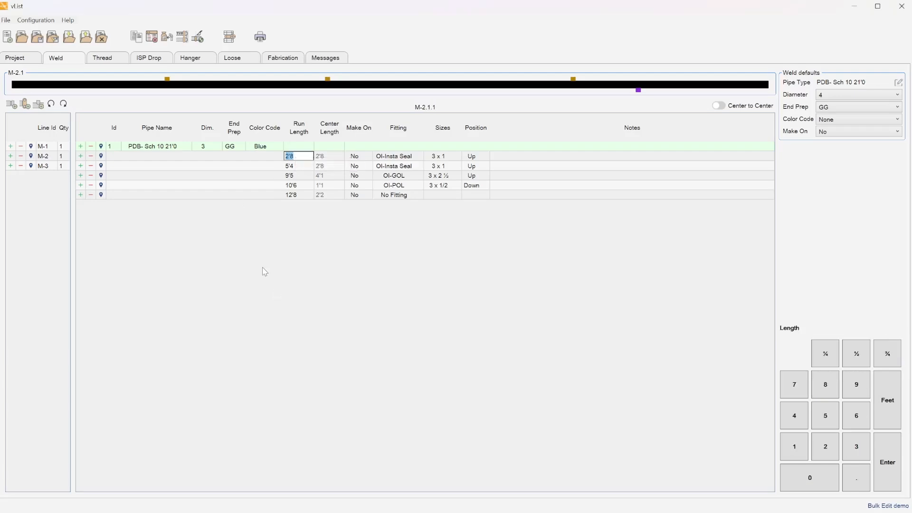
pyautogui.click(361, 158)
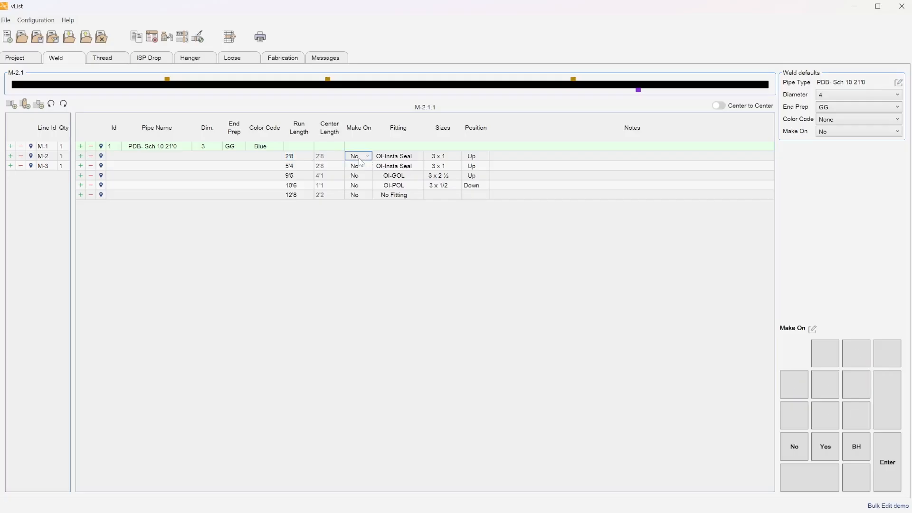
pyautogui.click(510, 156)
pyautogui.rightClick(510, 156)
pyautogui.click(506, 155)
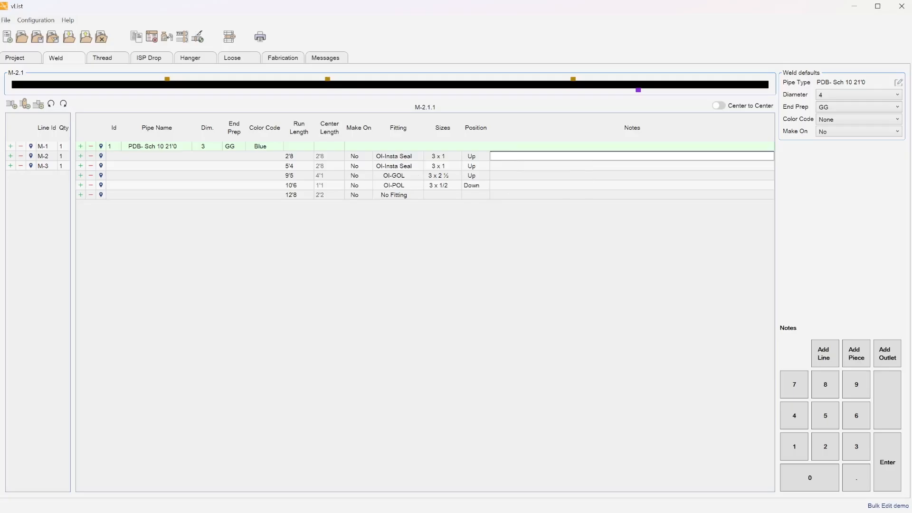
pyautogui.hotkey('alt', 'Tab')
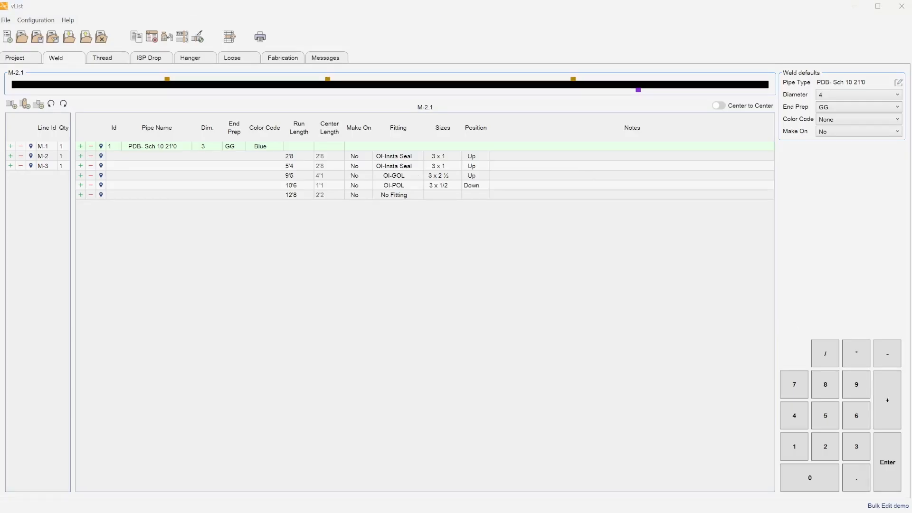
pyautogui.click(112, 62)
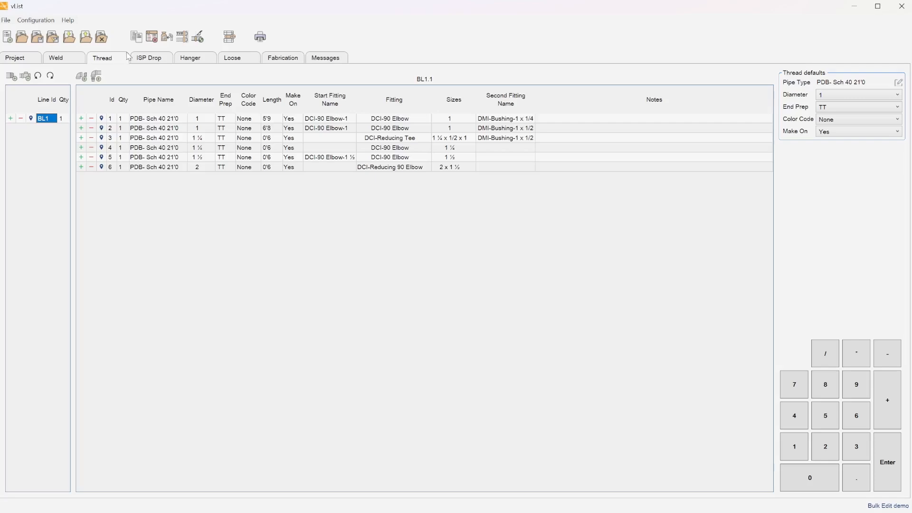
pyautogui.click(57, 58)
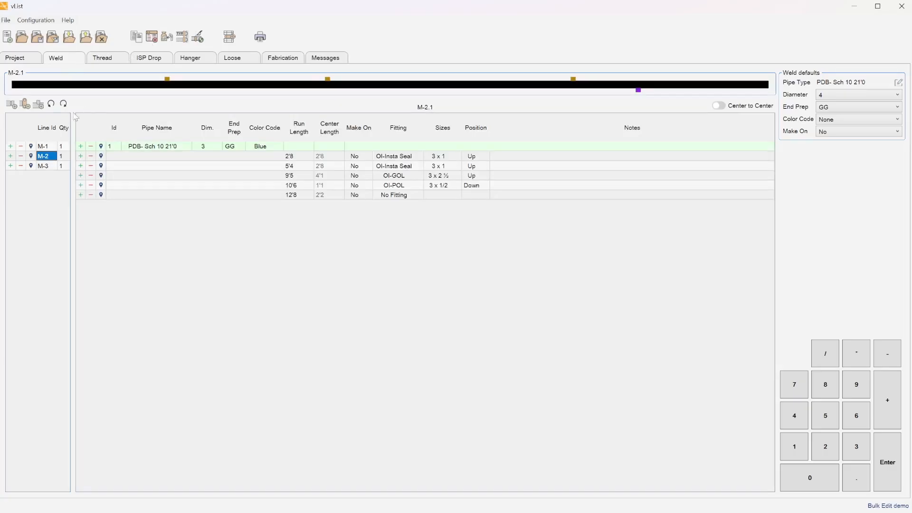
pyautogui.click(50, 167)
pyautogui.click(47, 146)
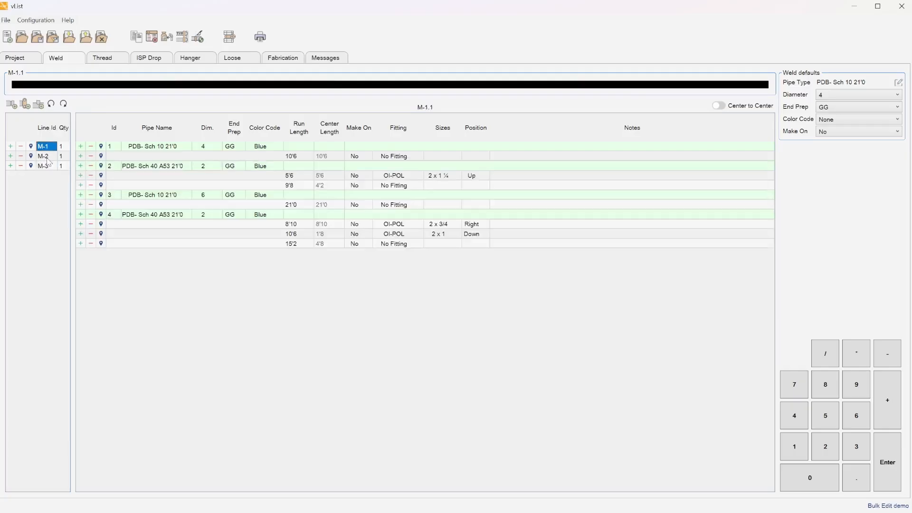
pyautogui.click(47, 157)
pyautogui.click(114, 58)
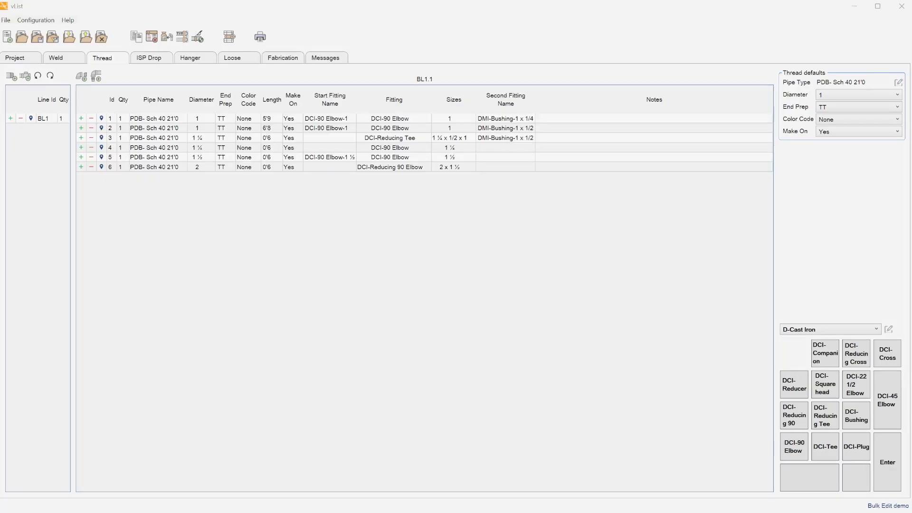
# Replace the four DCI-90 Elbow fittings on BL1.1 with Threaded Imported ICI-90 Elbow.
pyautogui.rightClick(415, 123)
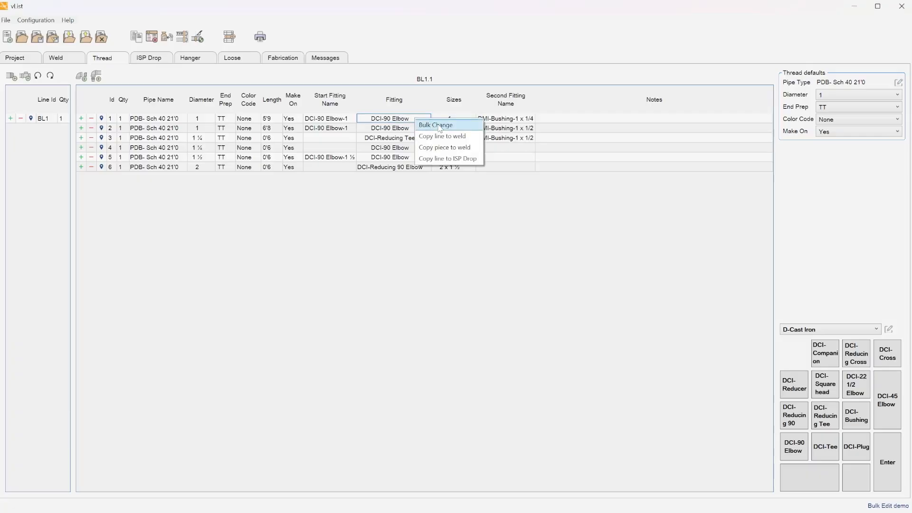
pyautogui.click(440, 125)
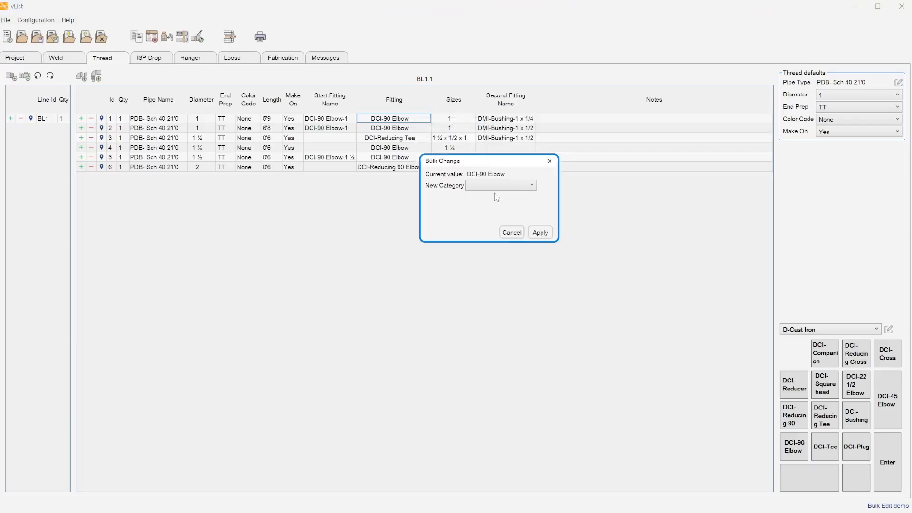
pyautogui.click(497, 185)
pyautogui.click(509, 217)
pyautogui.click(489, 200)
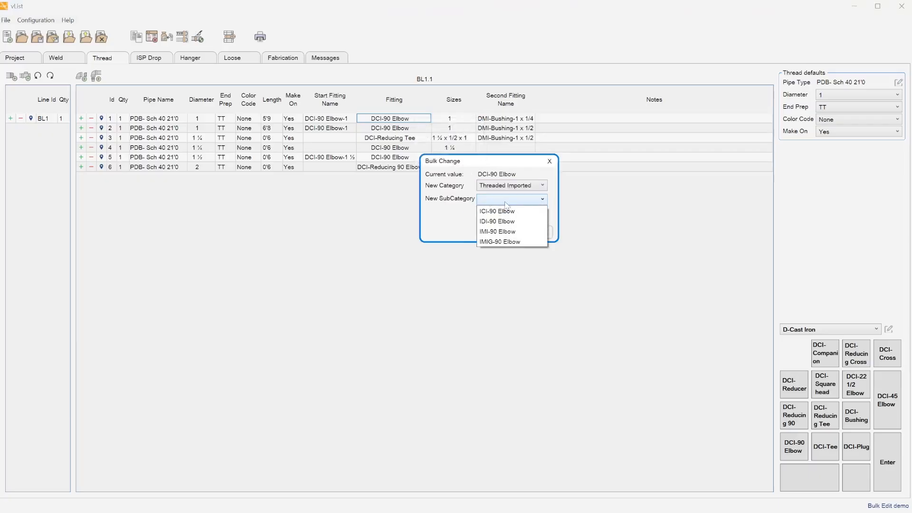
pyautogui.click(482, 209)
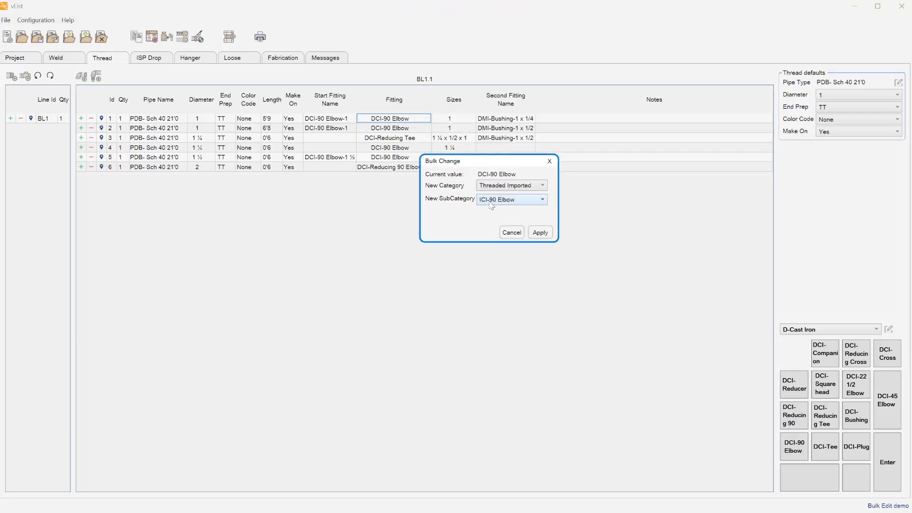
pyautogui.click(540, 232)
pyautogui.click(513, 245)
pyautogui.click(512, 240)
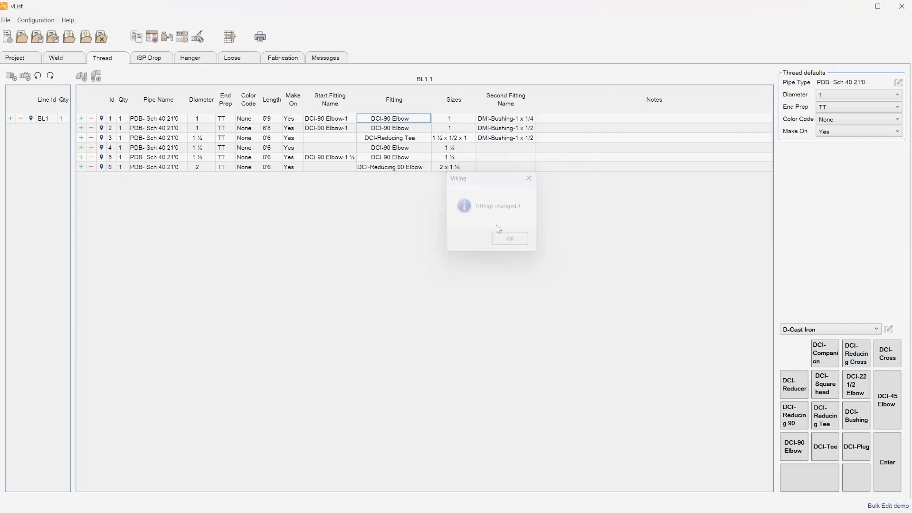
pyautogui.click(447, 159)
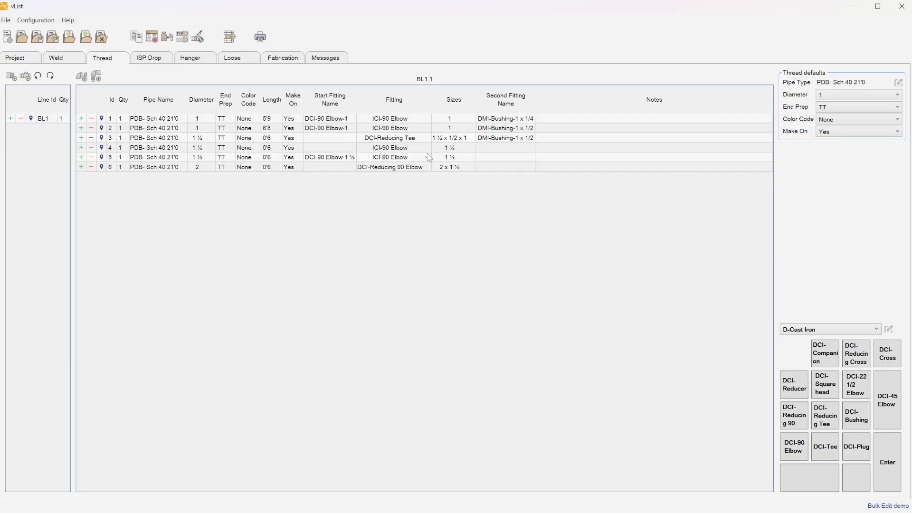
# Change the DCI-90 Elbow-1 start fittings on rows 1 and 2 to Threaded Imported ICI-90 Elbow.
pyautogui.rightClick(333, 124)
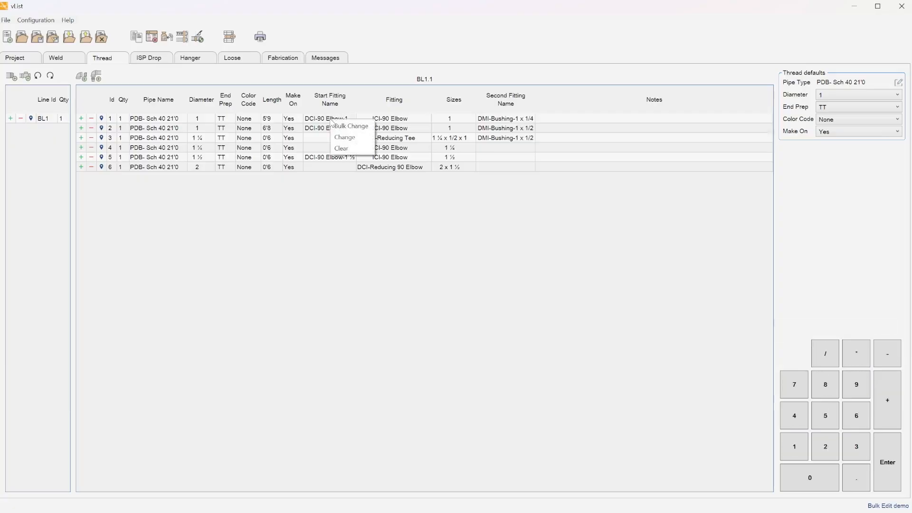
pyautogui.click(357, 126)
pyautogui.click(497, 188)
pyautogui.click(496, 217)
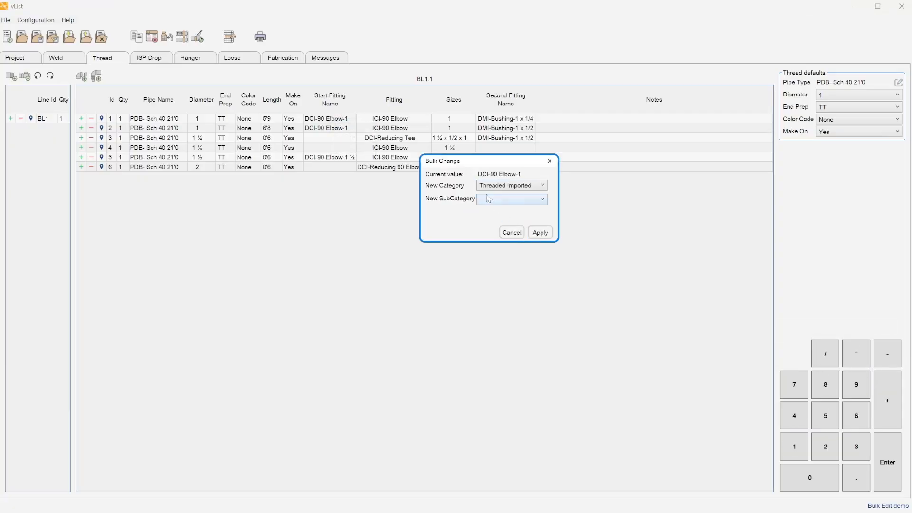
pyautogui.click(517, 199)
pyautogui.click(520, 217)
pyautogui.click(540, 232)
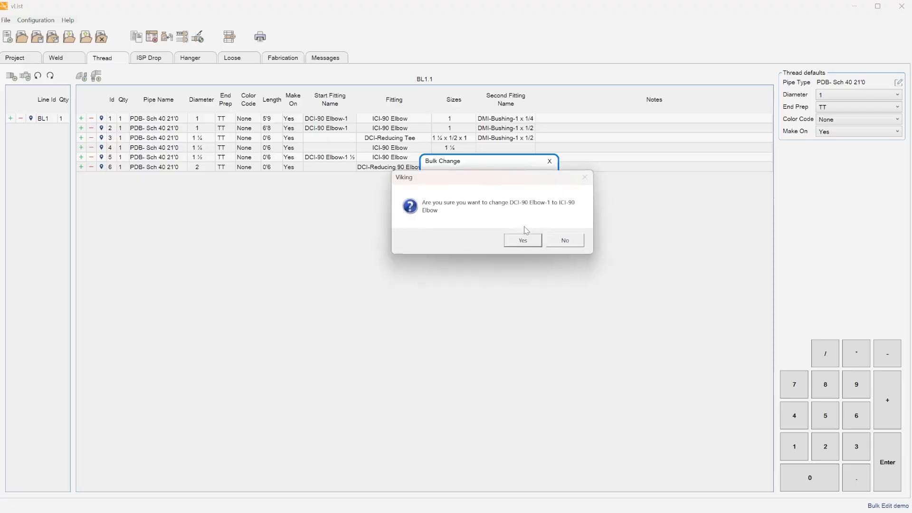
pyautogui.click(521, 239)
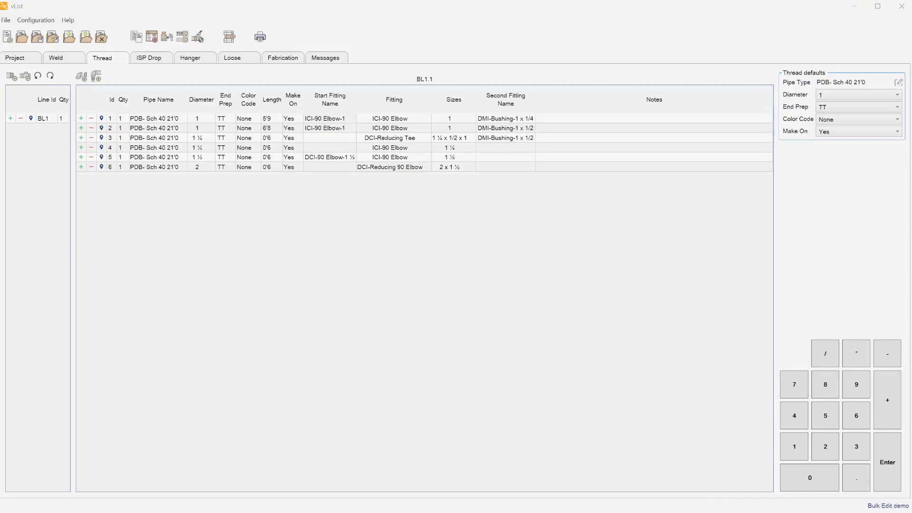
# Bulk-change the 0'6 thread lengths to 0'5 and confirm.
pyautogui.rightClick(272, 142)
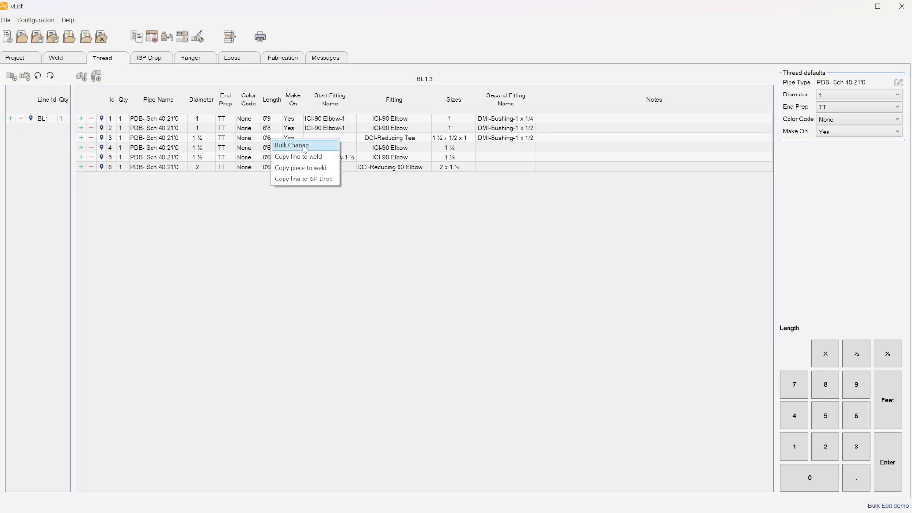
pyautogui.click(305, 145)
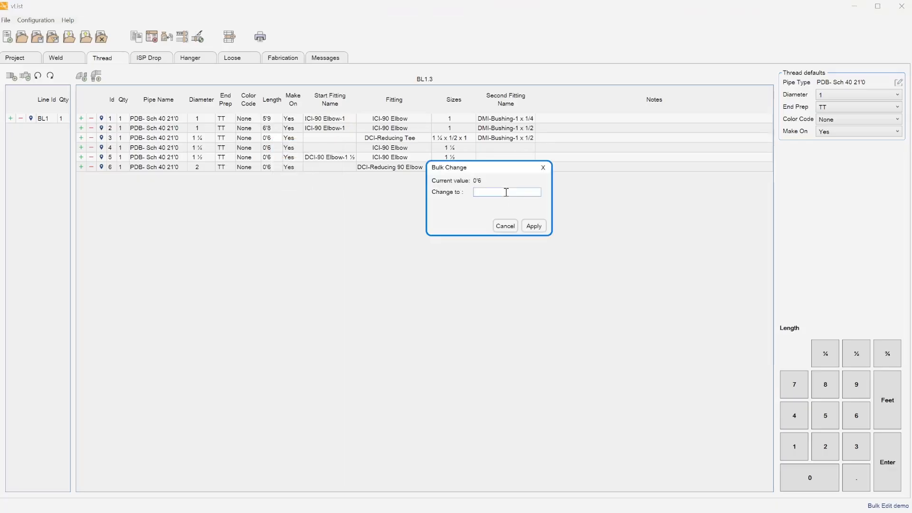
pyautogui.write('5')
pyautogui.click(535, 227)
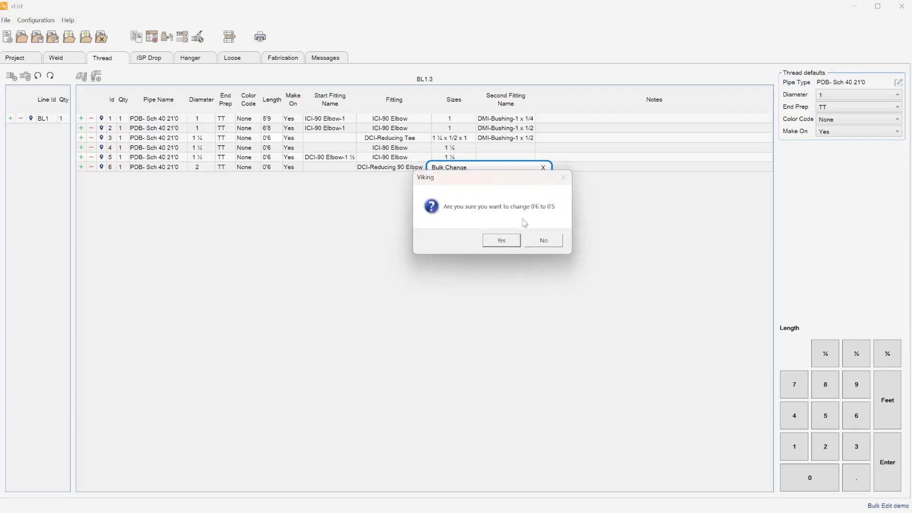
pyautogui.click(494, 240)
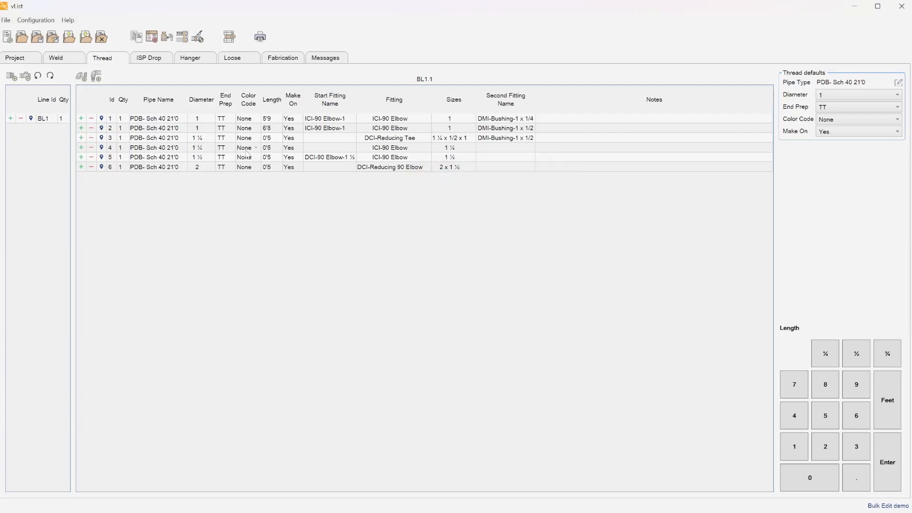
# Bulk-change the 0'5 thread lengths to 1'2 and confirm.
pyautogui.rightClick(275, 139)
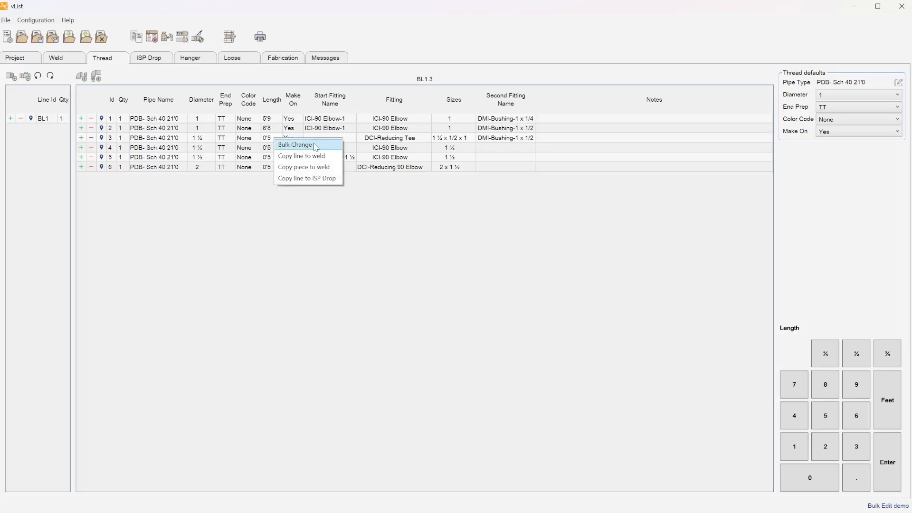
pyautogui.click(315, 145)
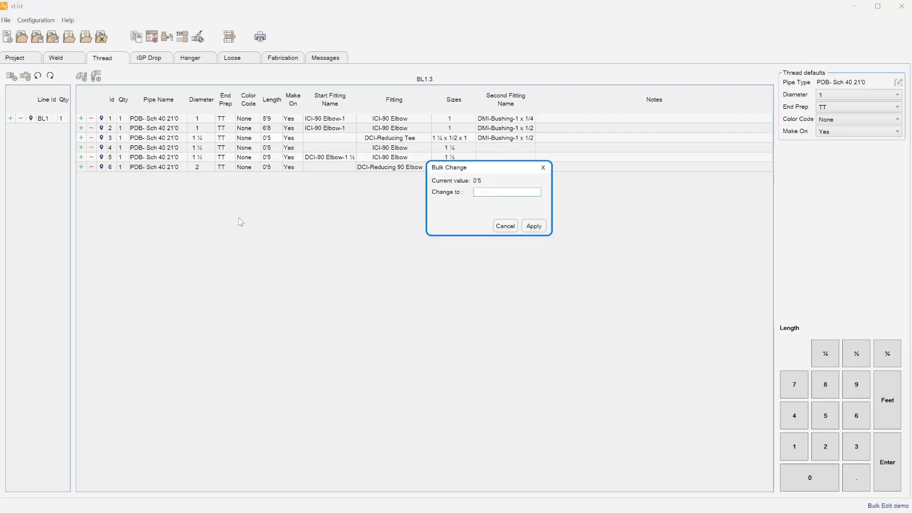
pyautogui.write('1.2')
pyautogui.press('BackSpace')
pyautogui.write("'2")
pyautogui.click(533, 226)
pyautogui.click(501, 240)
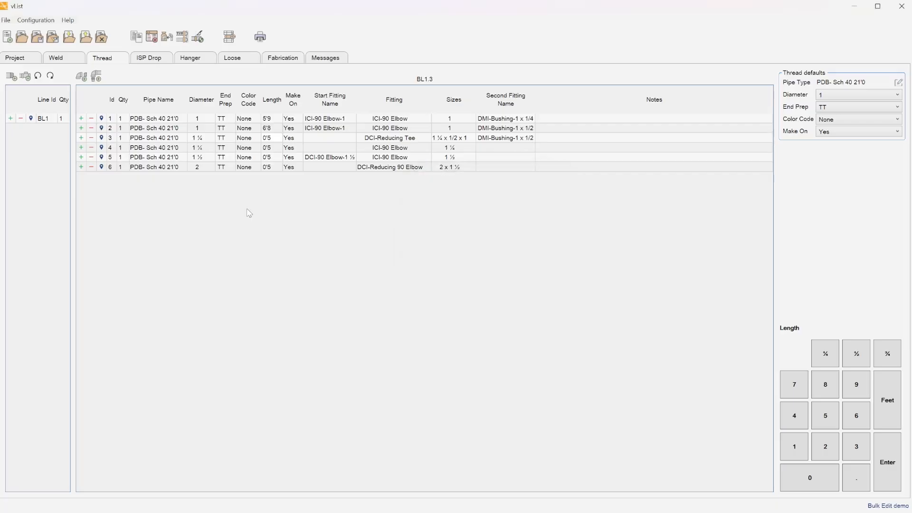
# Try bulk-changing the 1'2 lengths to 13, abandon it after the invalid-inches error, and show the hangers.
pyautogui.rightClick(269, 148)
pyautogui.click(289, 154)
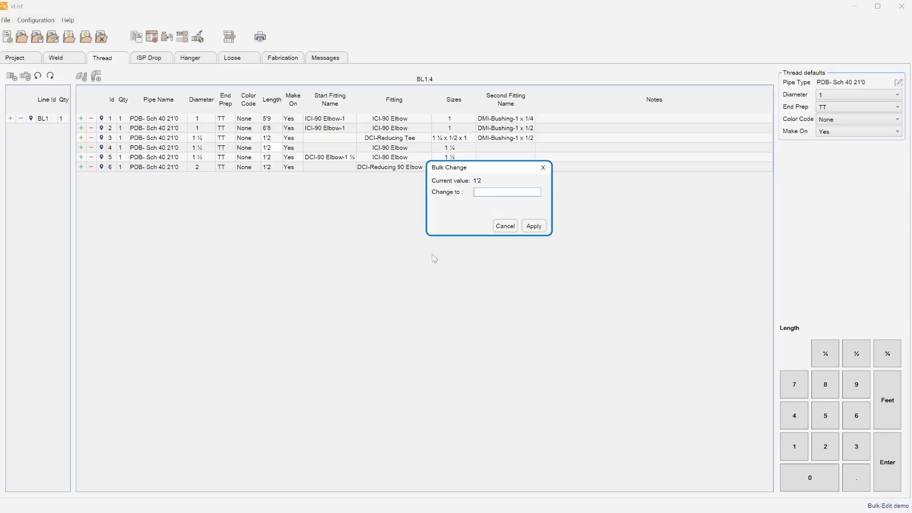
pyautogui.write('13')
pyautogui.click(534, 226)
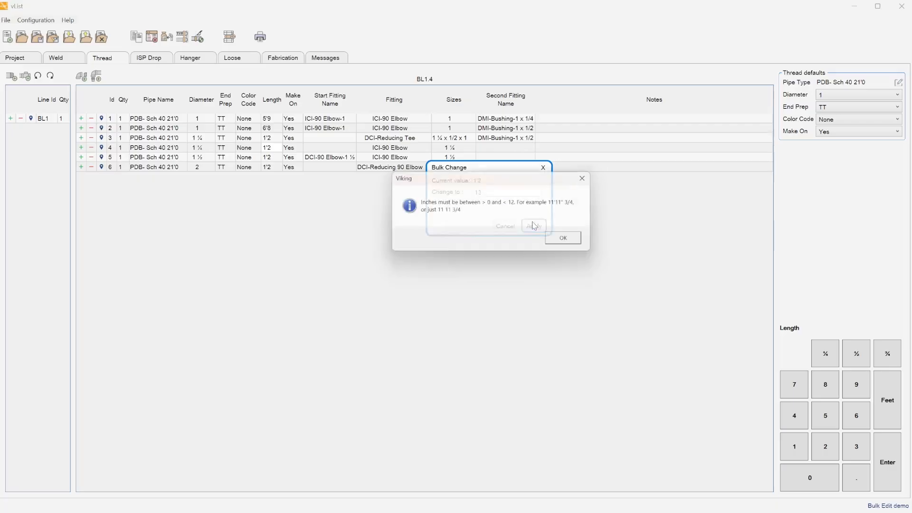
pyautogui.click(565, 241)
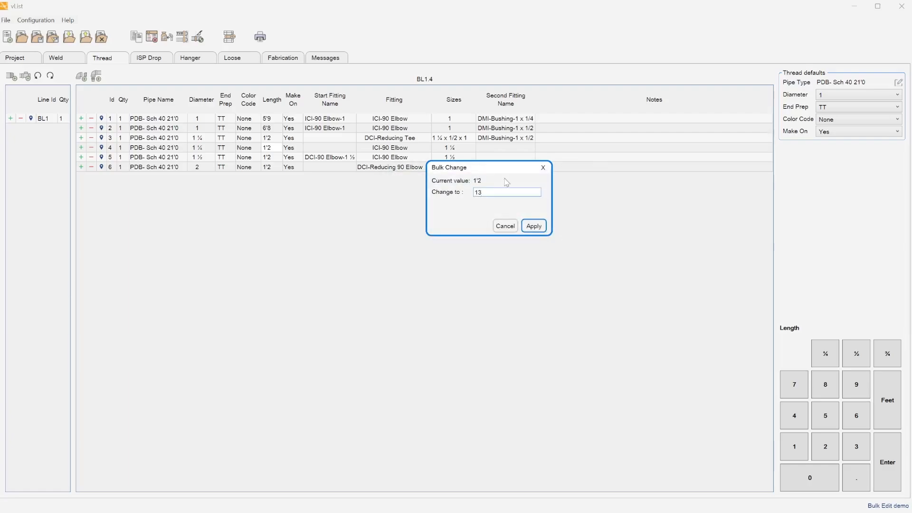
pyautogui.click(543, 167)
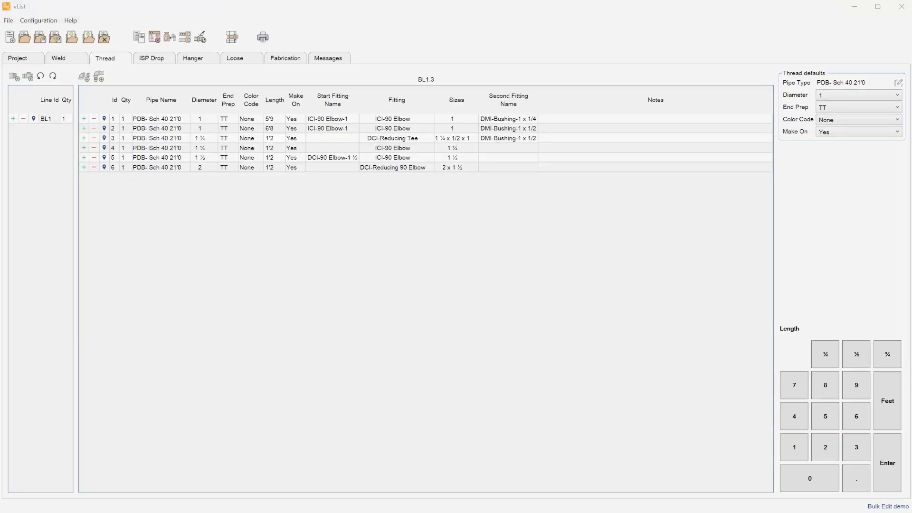
pyautogui.click(194, 59)
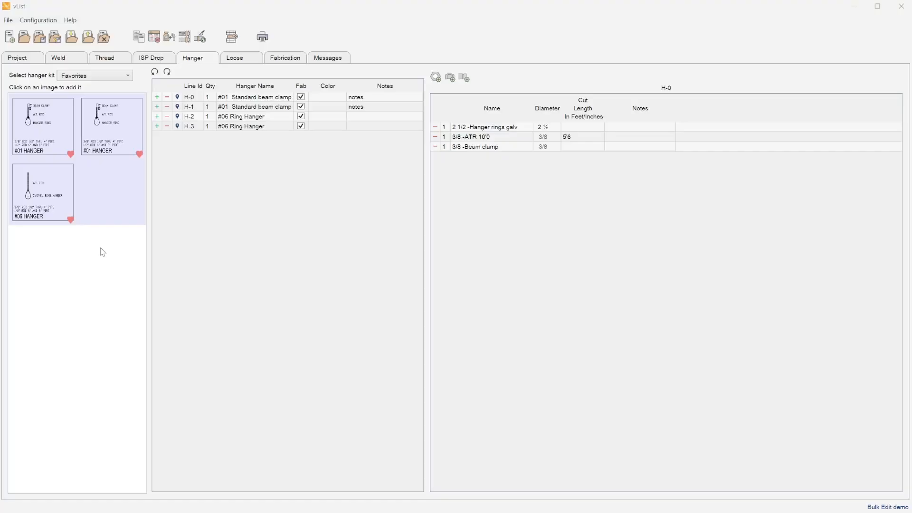
# Replace every #06 Ring Hanger kit with 01 Beam Clamps' #01 Standard beam clamp.
pyautogui.rightClick(271, 120)
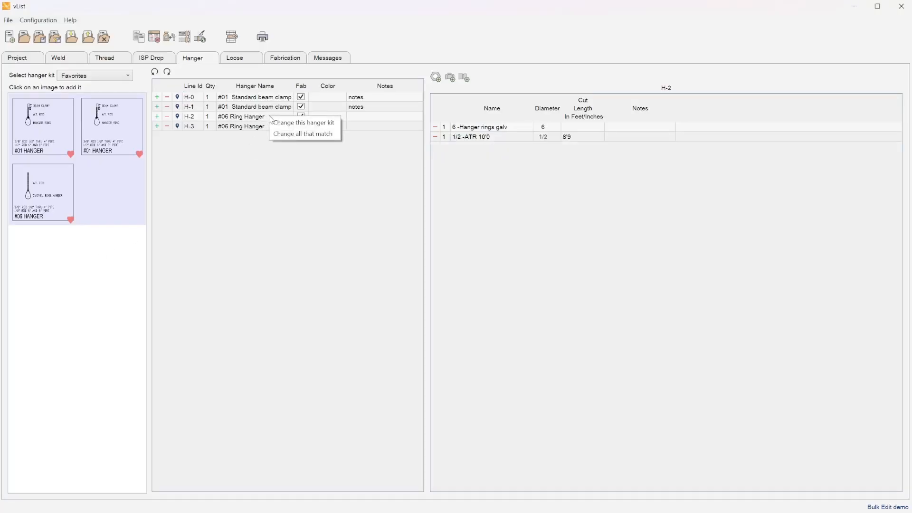
pyautogui.click(339, 136)
pyautogui.click(505, 193)
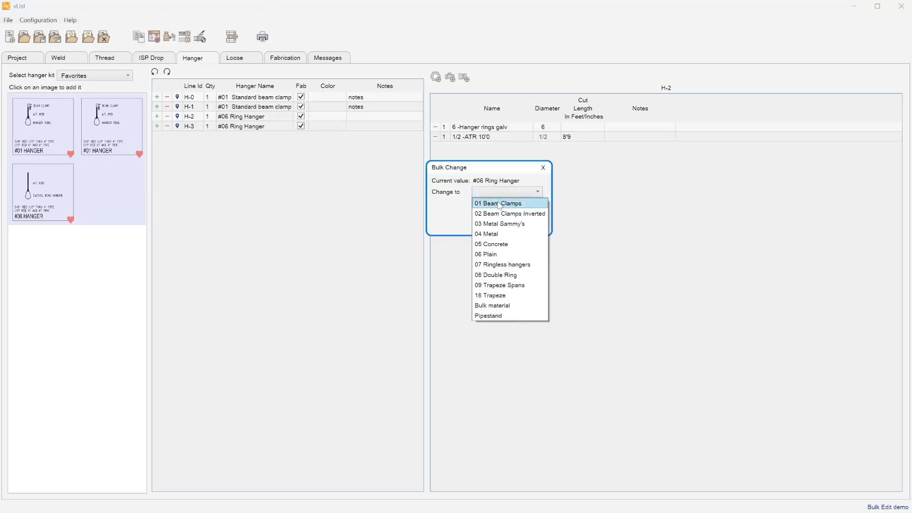
pyautogui.click(499, 204)
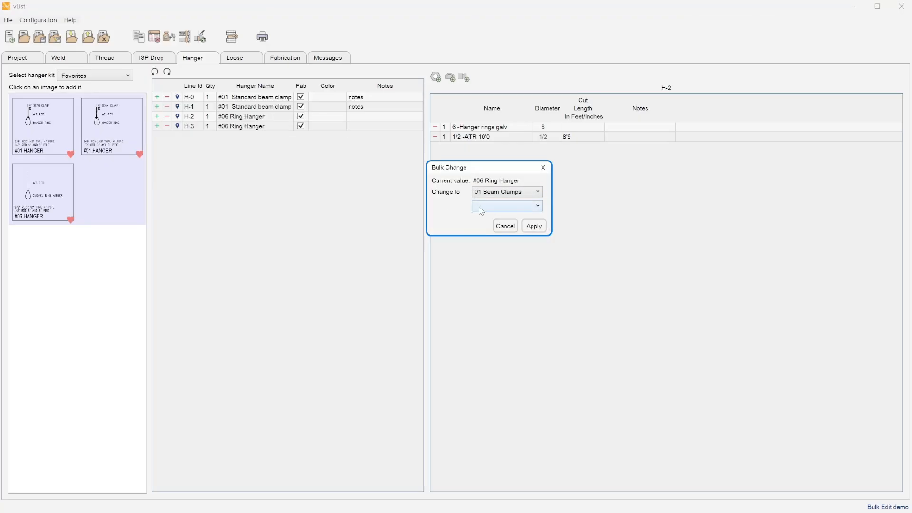
pyautogui.click(481, 208)
pyautogui.click(484, 216)
pyautogui.click(534, 226)
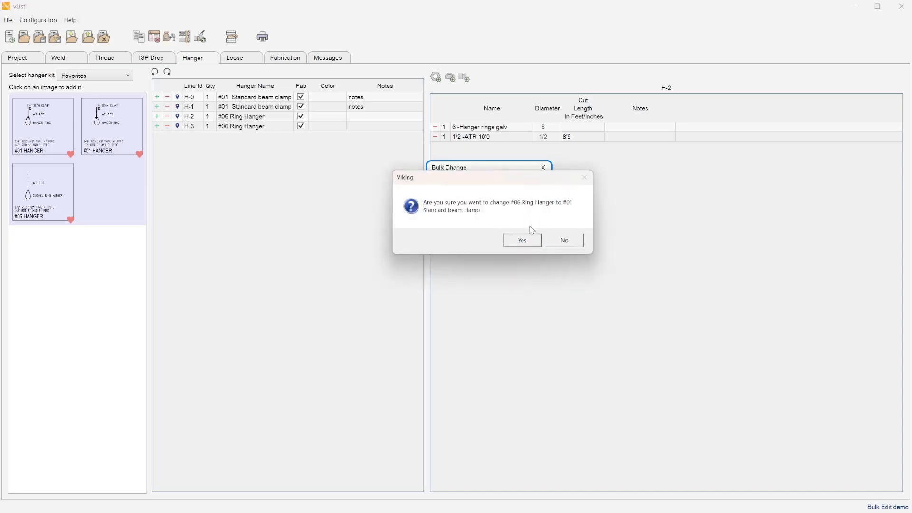
pyautogui.click(521, 241)
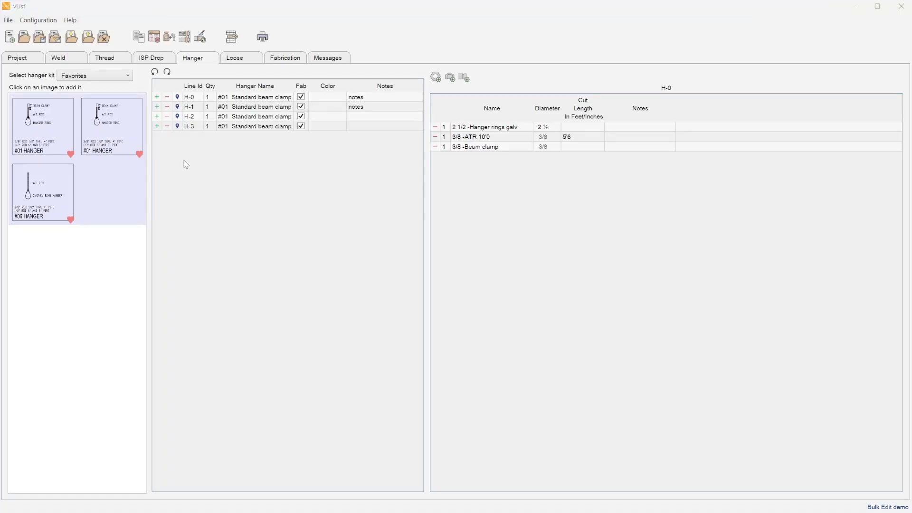
# Bulk-change the Fab flag from True to False on all four hangers.
pyautogui.rightClick(303, 98)
pyautogui.click(324, 103)
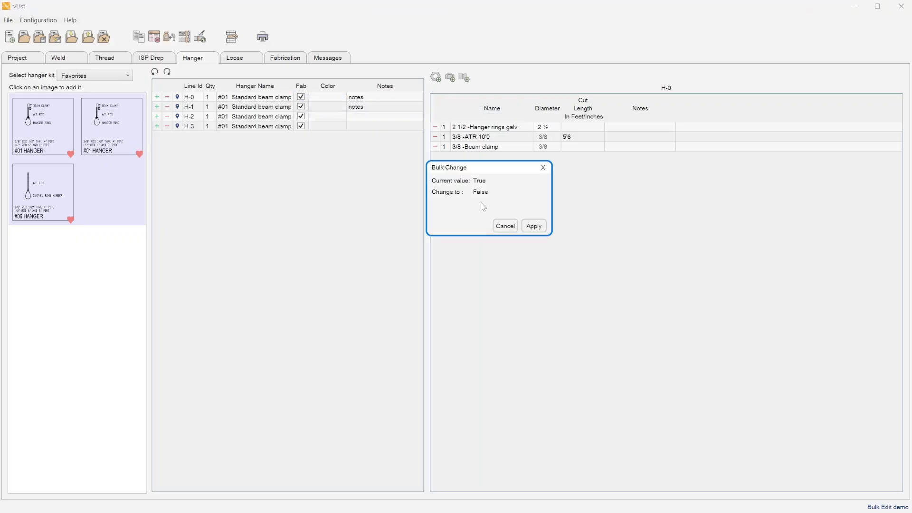
pyautogui.click(536, 227)
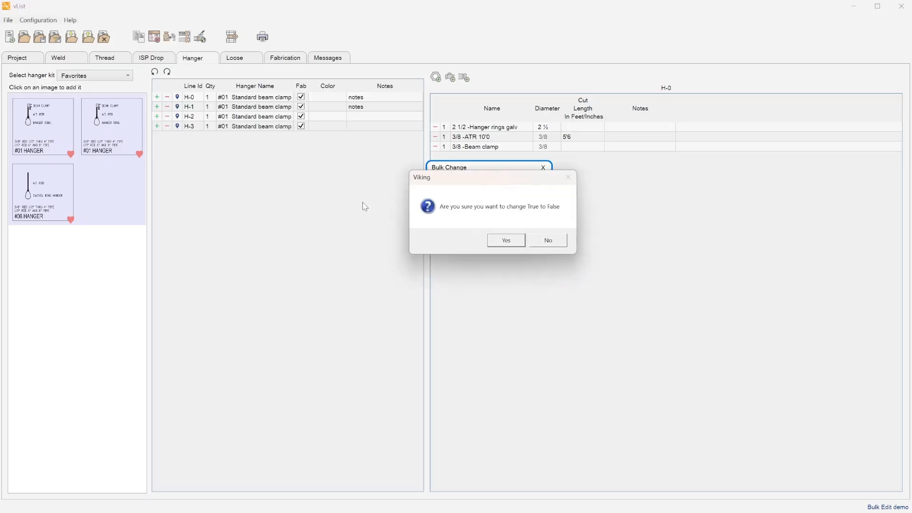
pyautogui.click(504, 240)
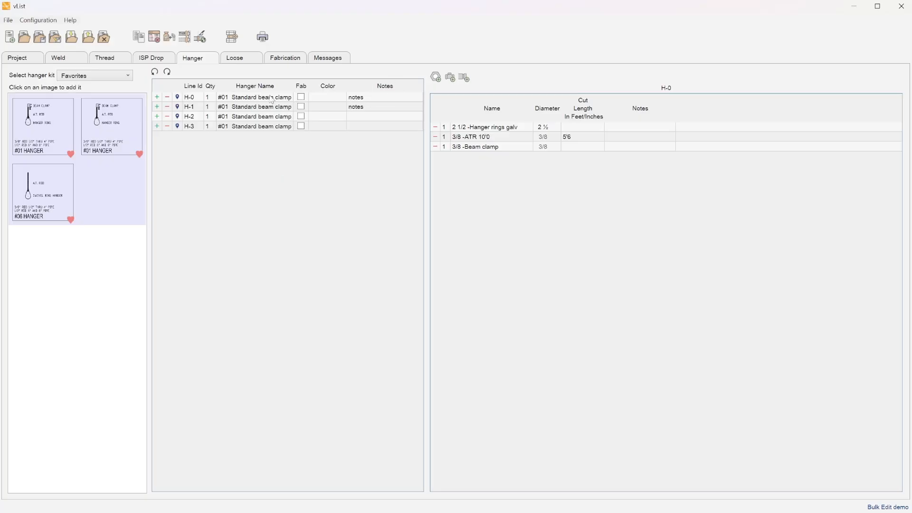
pyautogui.click(271, 98)
pyautogui.click(387, 99)
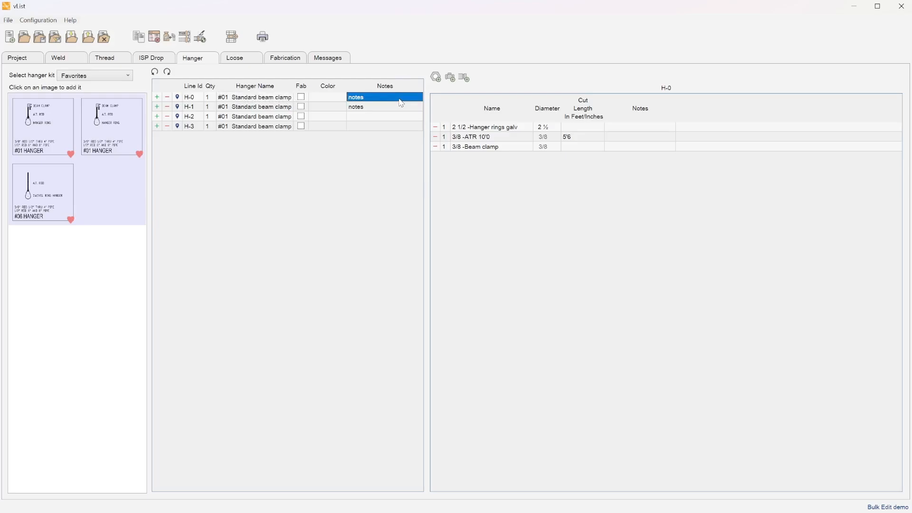
# Bulk-change the Notes of all hanger H-0 parts to 'notes'.
pyautogui.rightClick(620, 127)
pyautogui.click(641, 134)
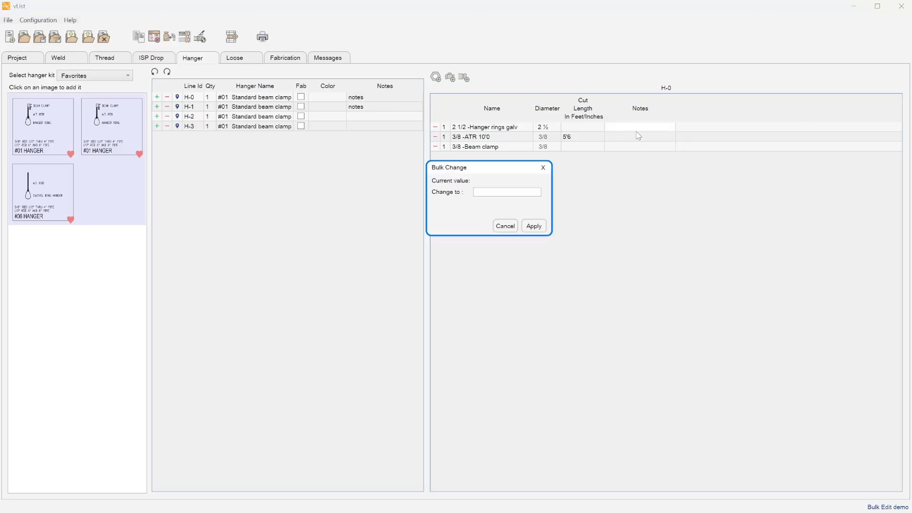
pyautogui.click(510, 192)
pyautogui.write('notes')
pyautogui.click(530, 227)
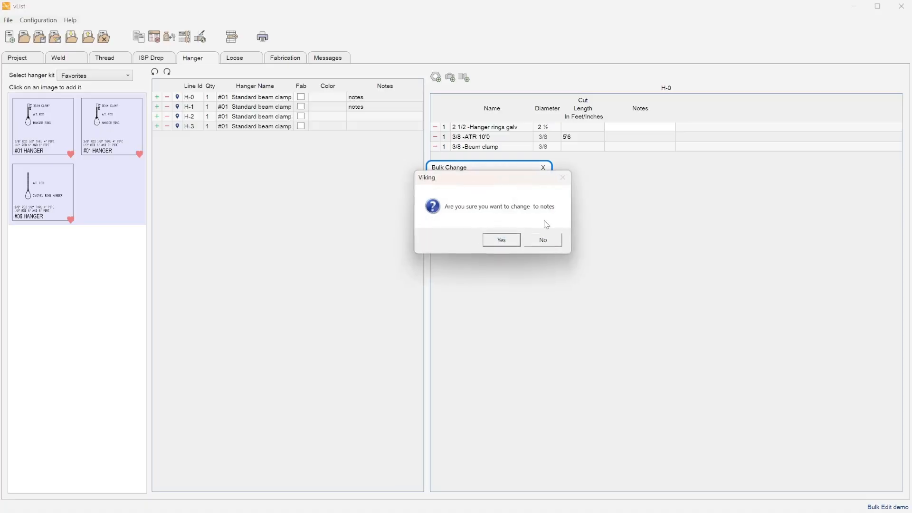
pyautogui.click(502, 240)
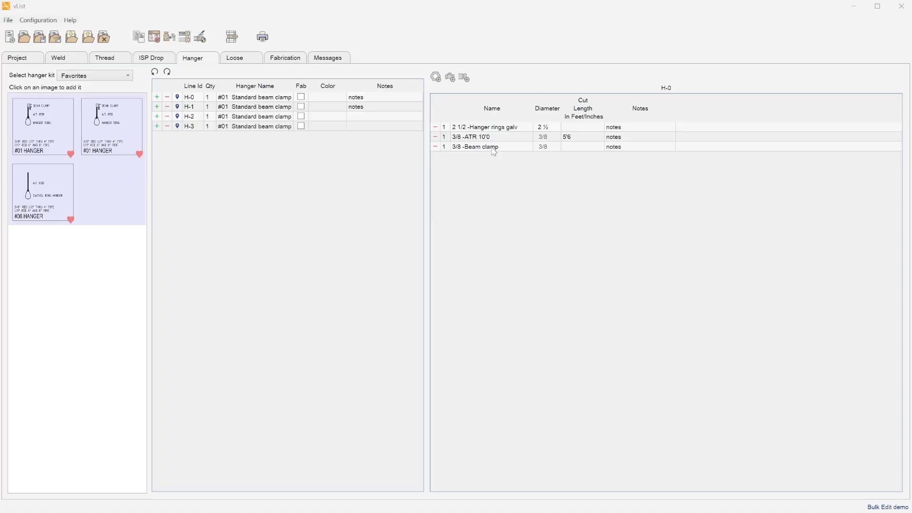
pyautogui.click(543, 129)
# Bulk-replace the 3/8 Beam clamp part with 3/8 Beam clamp wide mouth.
pyautogui.rightClick(493, 149)
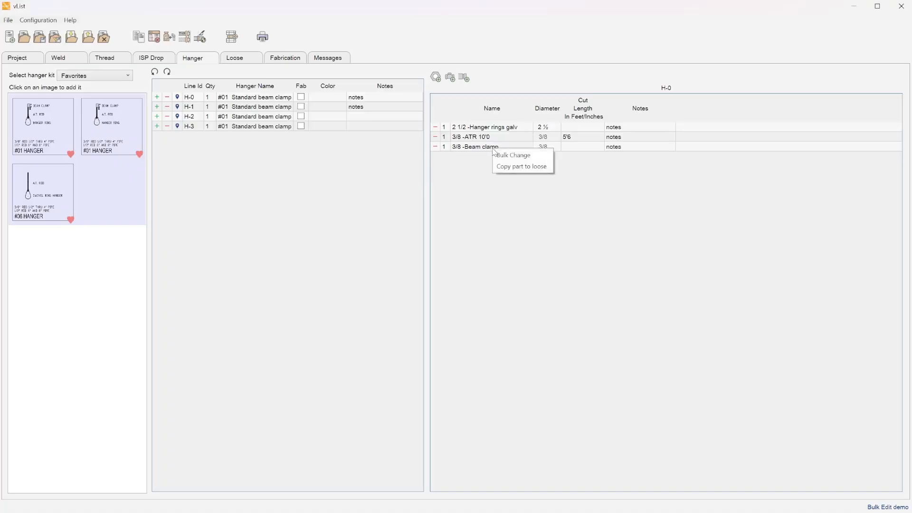
pyautogui.click(521, 157)
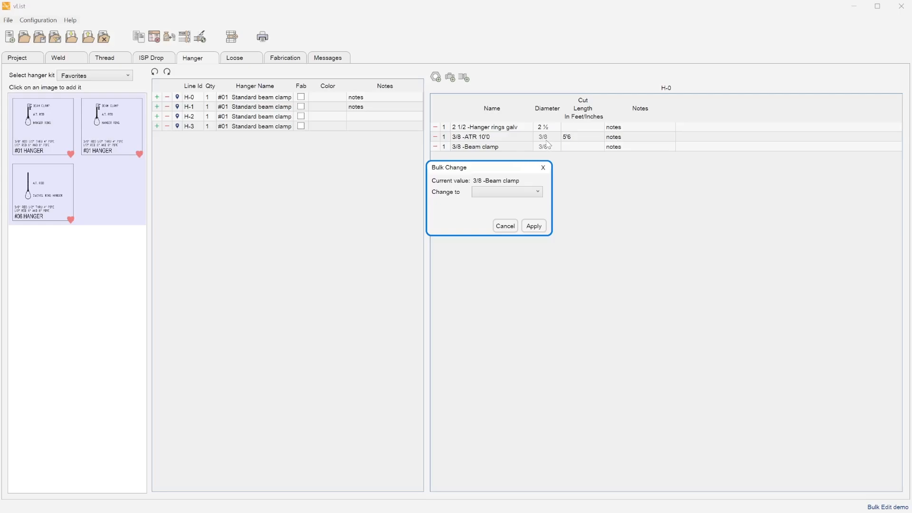
pyautogui.click(499, 195)
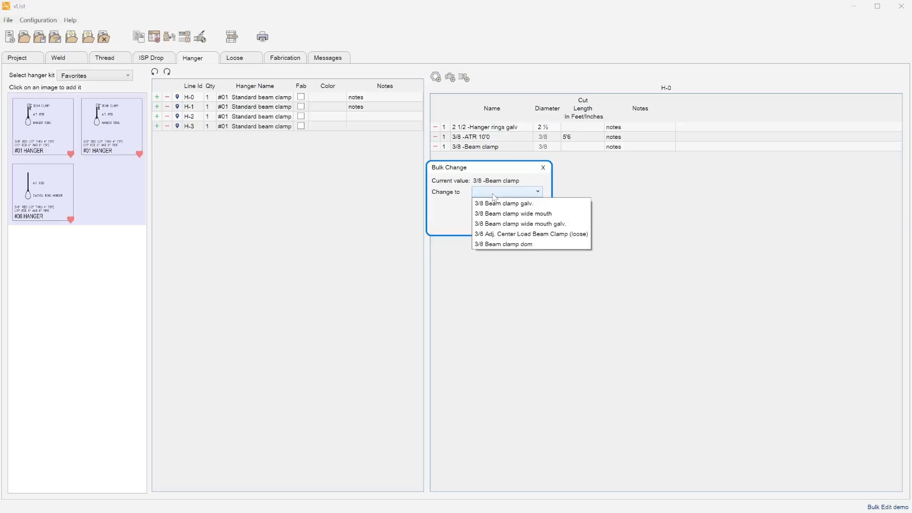
pyautogui.click(518, 215)
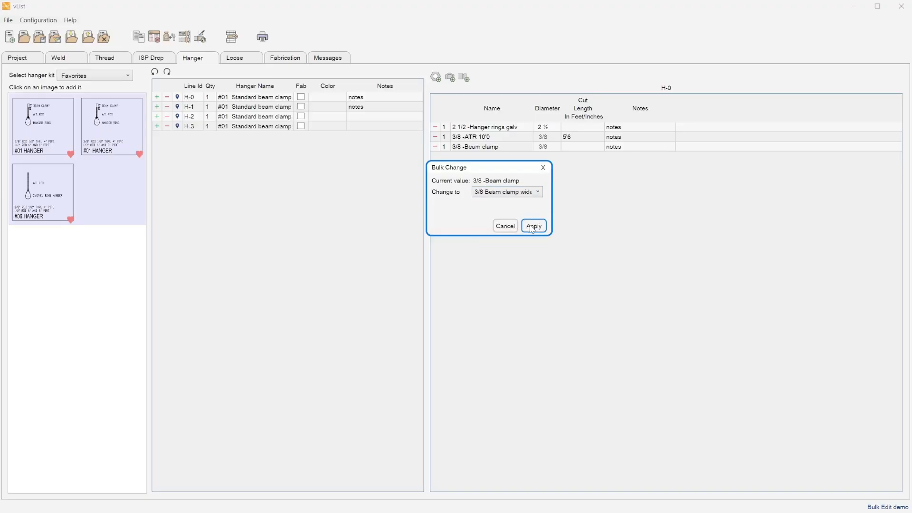
pyautogui.click(530, 226)
pyautogui.click(520, 241)
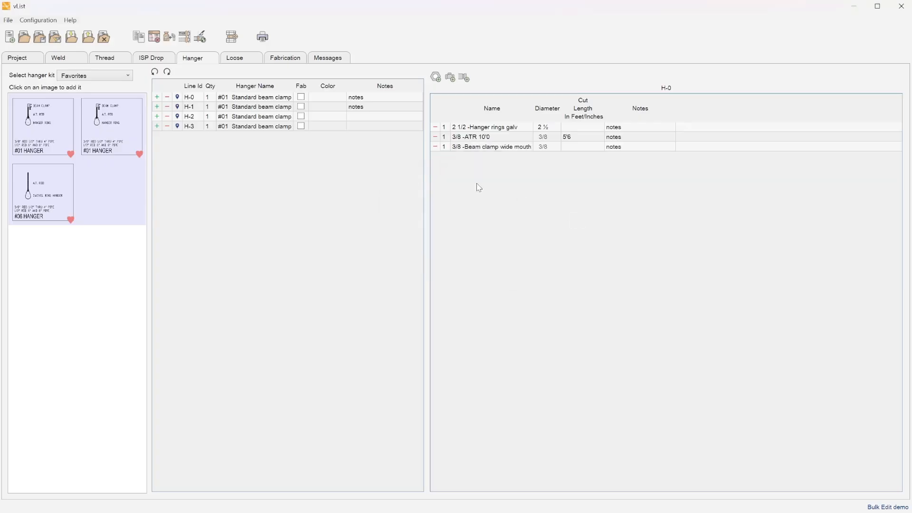